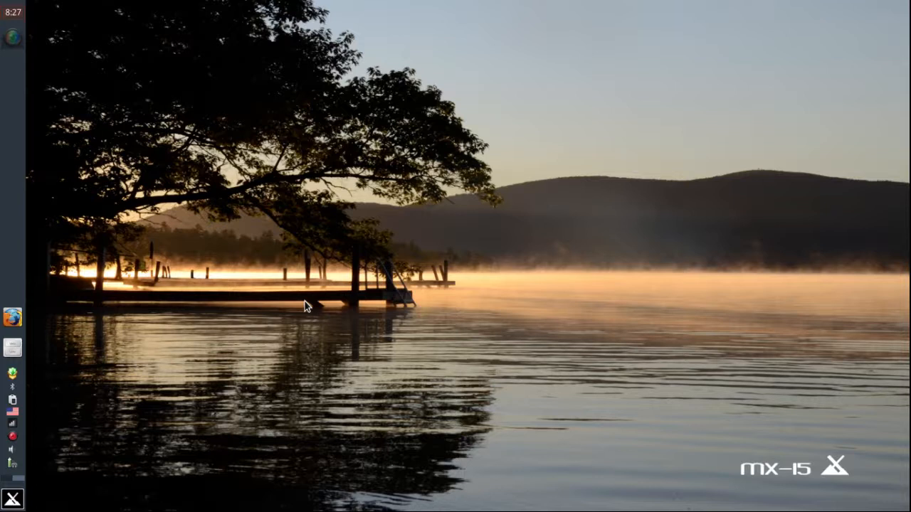
Unlock Panel 1 and set its mode to Horizontal, and reduce the row size of both it and a newly added Panel 2.
right_click(13, 200)
mouse_move(55, 280)
click(136, 293)
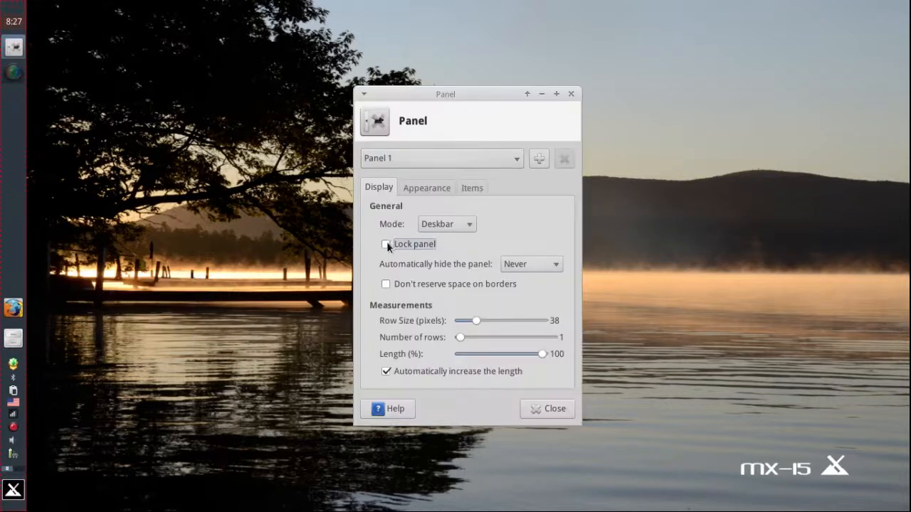
click(445, 224)
click(444, 190)
drag(476, 320, 470, 320)
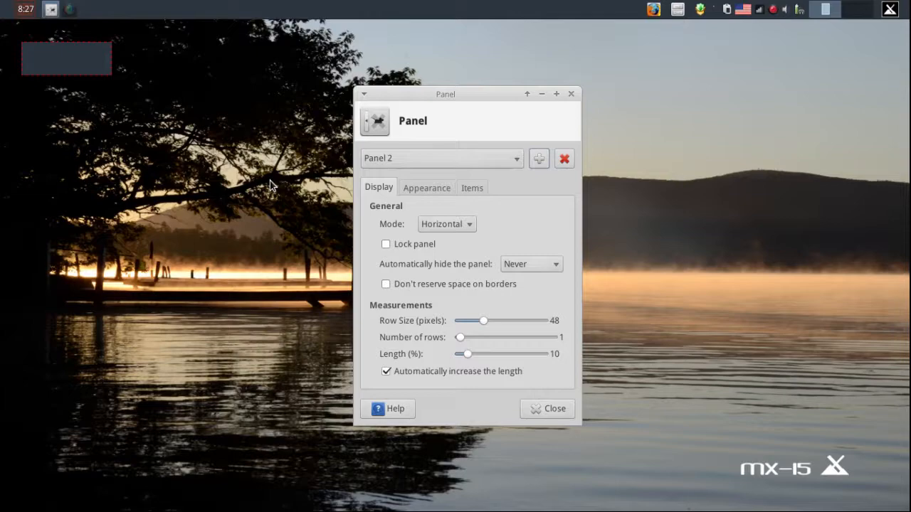
drag(498, 320, 468, 319)
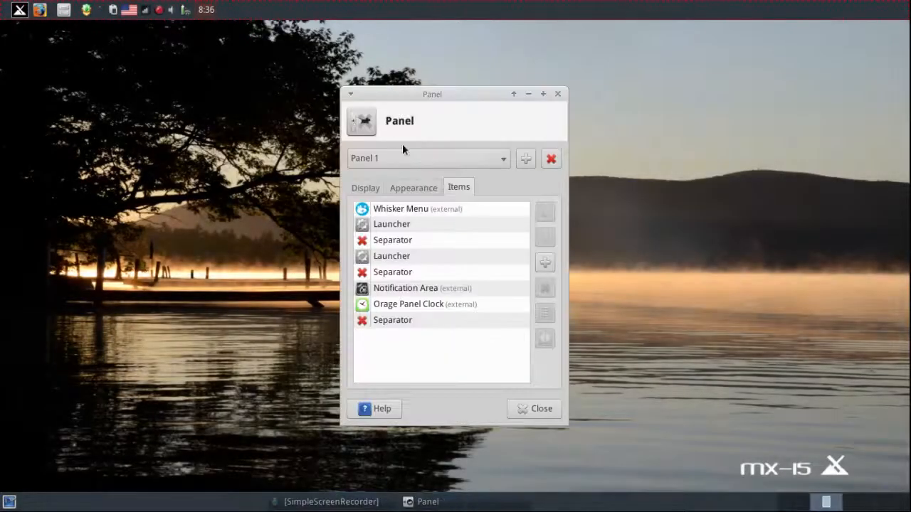
Remove the separator between the two launchers and the one after the clock from Panel 1, and close the preferences.
click(413, 187)
click(449, 190)
click(392, 240)
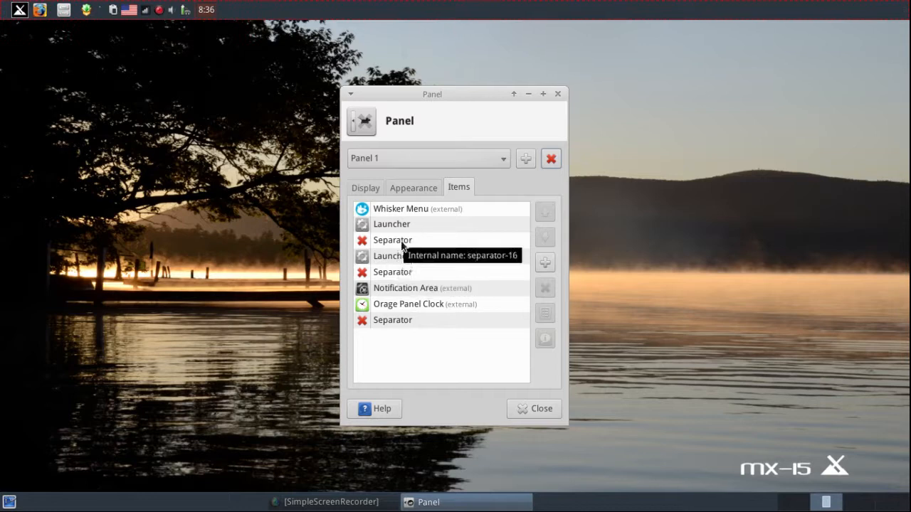
click(544, 288)
click(538, 291)
click(545, 287)
click(570, 301)
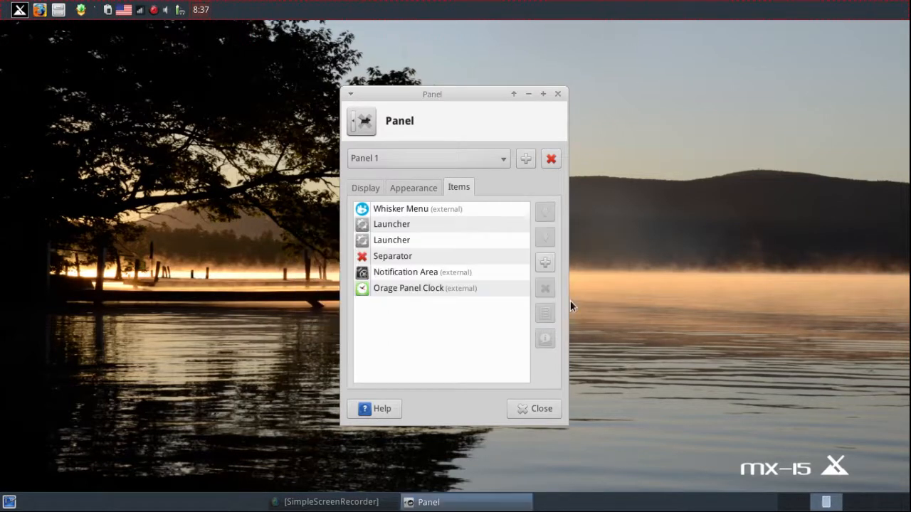
click(533, 407)
Set the separator after the launchers to expand, so it fills the space before the notification area.
right_click(72, 10)
click(93, 38)
click(419, 284)
click(485, 315)
Open the upper panel's preferences, lock the panel and close the preferences.
right_click(283, 8)
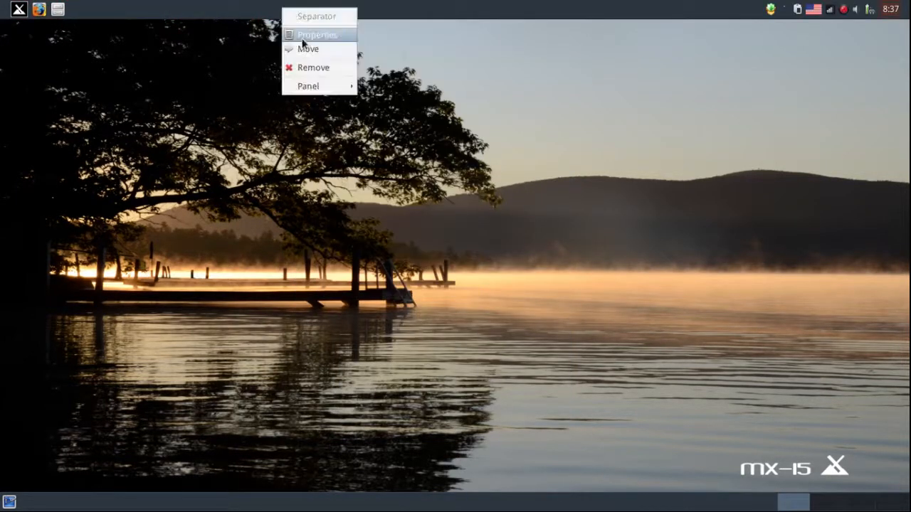
click(310, 85)
click(534, 406)
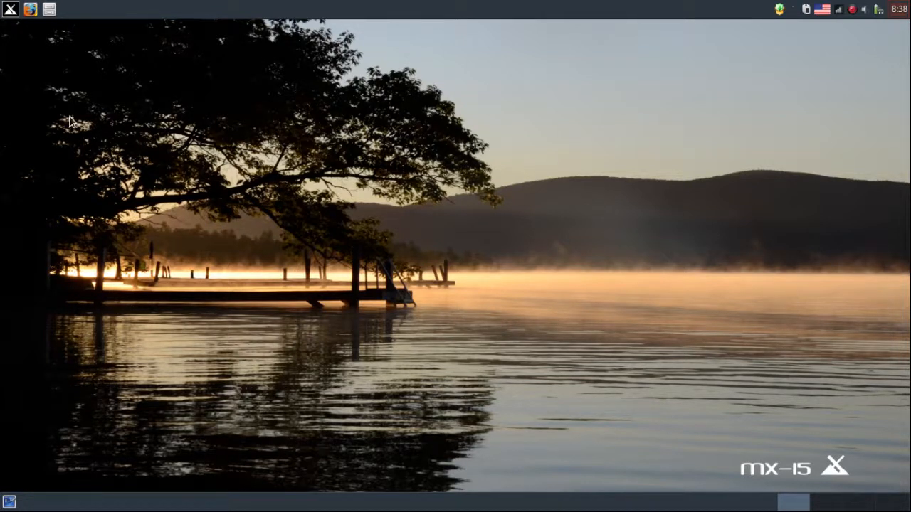
View the favorites in the application menu and close it.
click(9, 10)
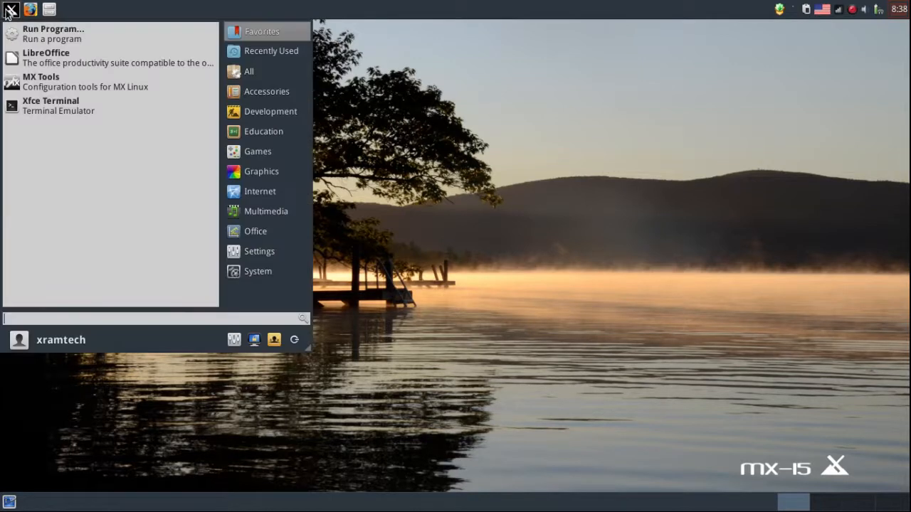
click(10, 10)
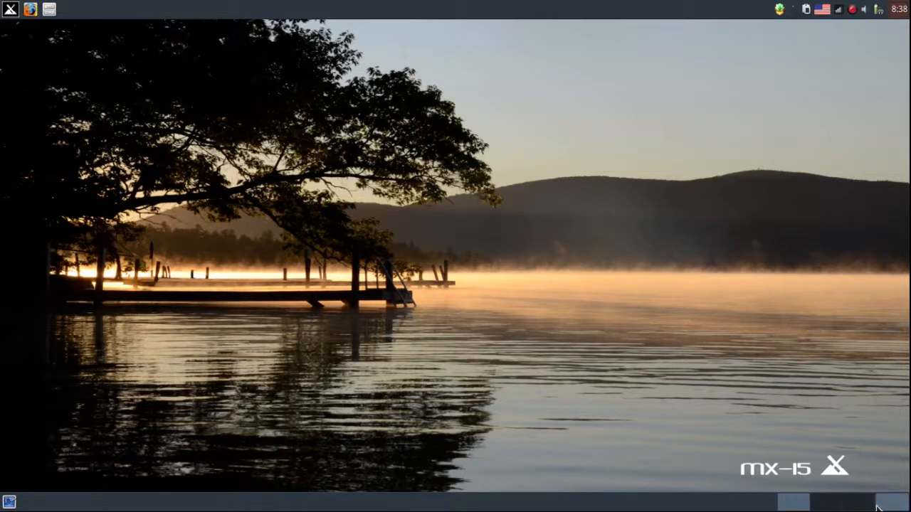
Switch through the desktop's workspaces one by one, ending on the fourth workspace.
click(836, 507)
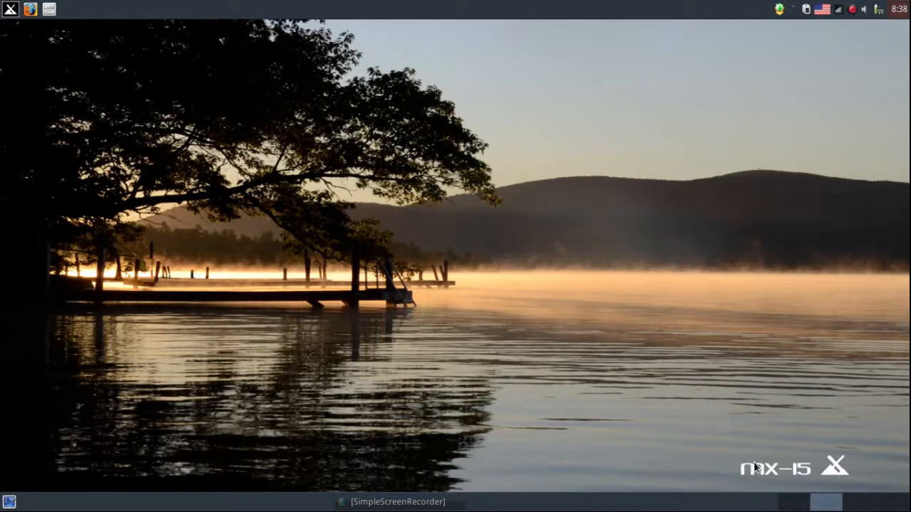
click(793, 505)
click(826, 508)
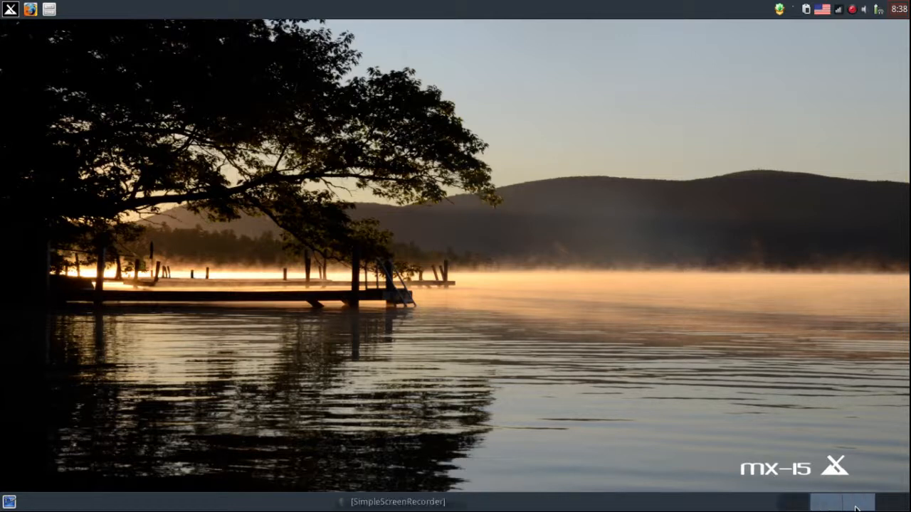
click(858, 508)
click(892, 505)
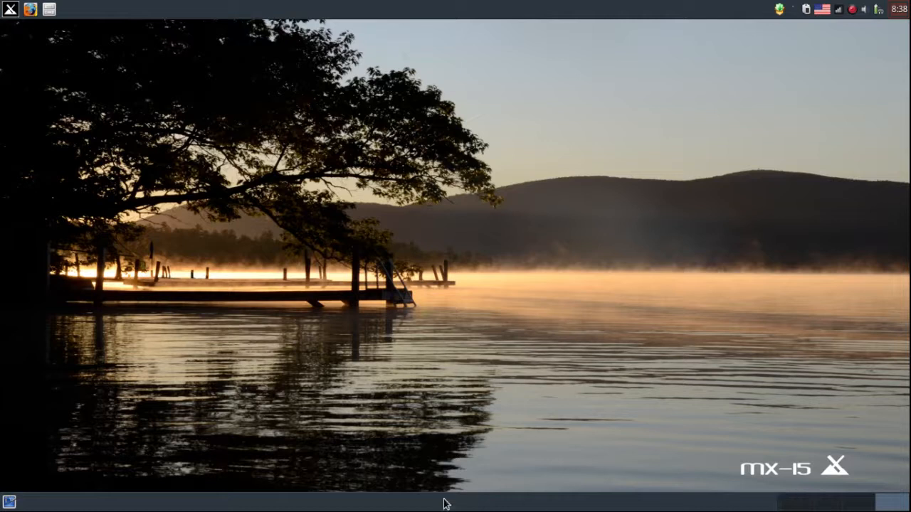
View the list of all applications in the Whisker Menu and close the menu.
click(11, 10)
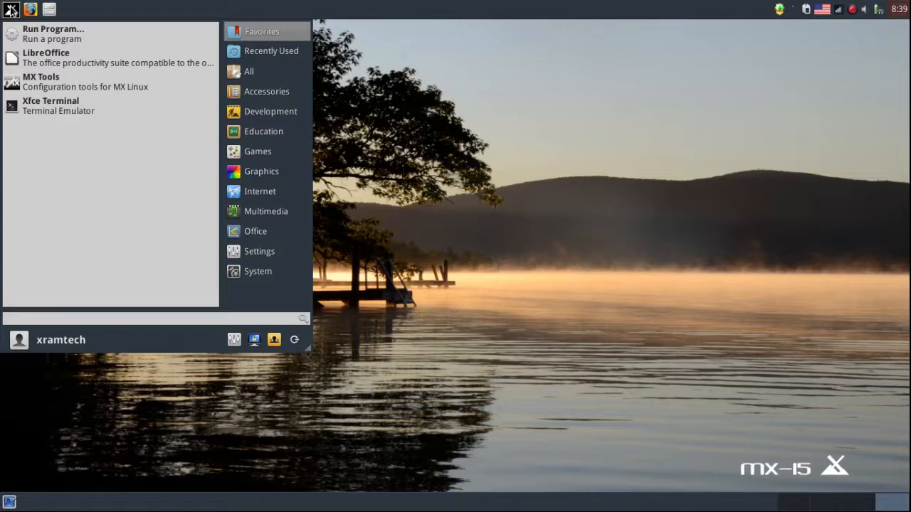
click(240, 74)
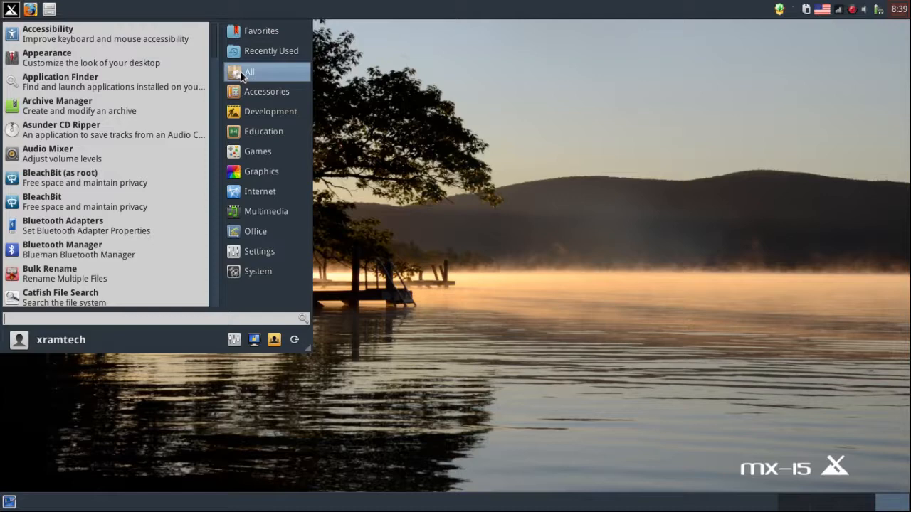
click(11, 16)
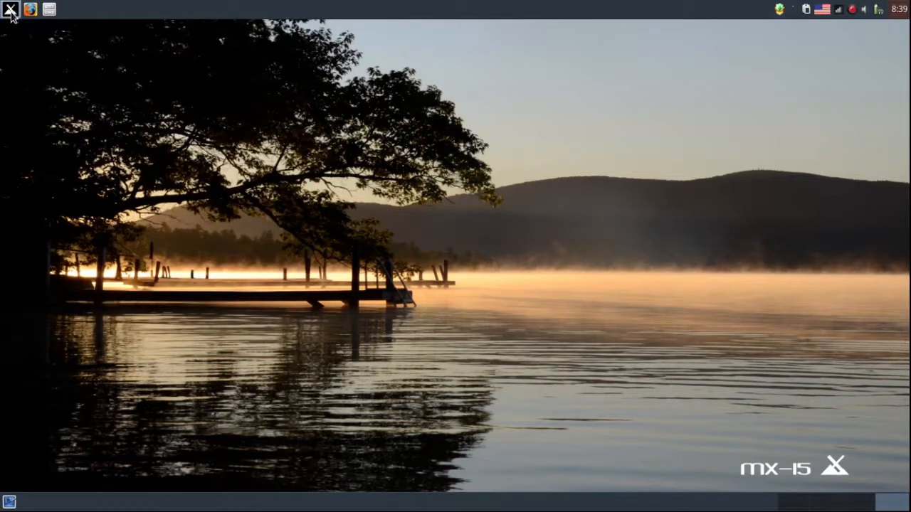
In the Whisker Menu behavior settings, position the search entry and categories next to the panel button and the commands next to the search entry.
right_click(10, 14)
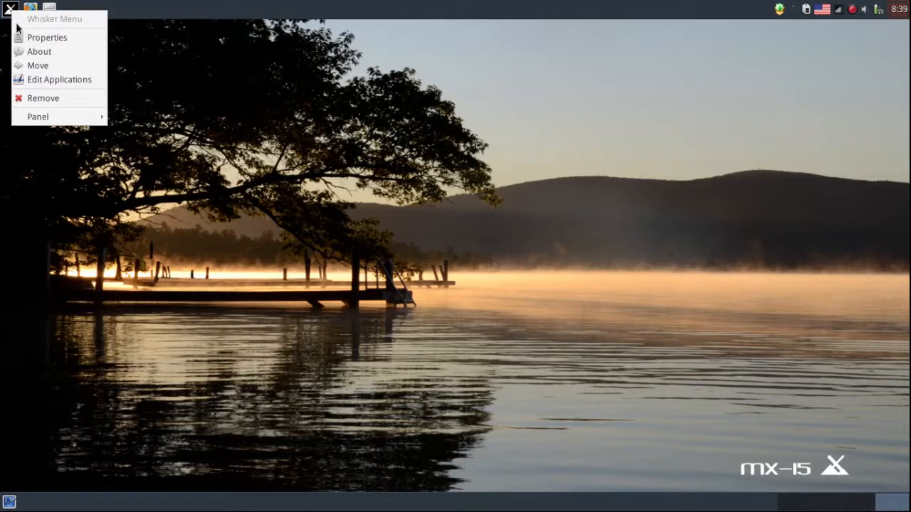
click(21, 38)
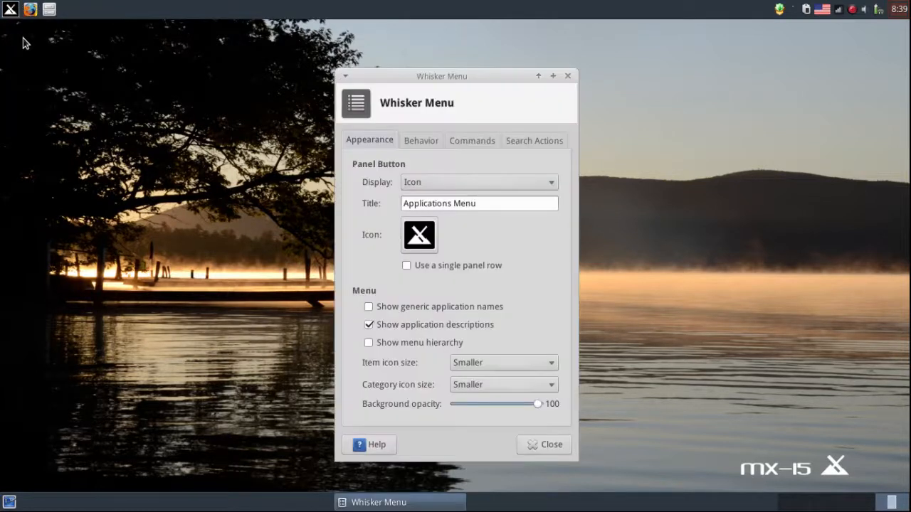
click(420, 141)
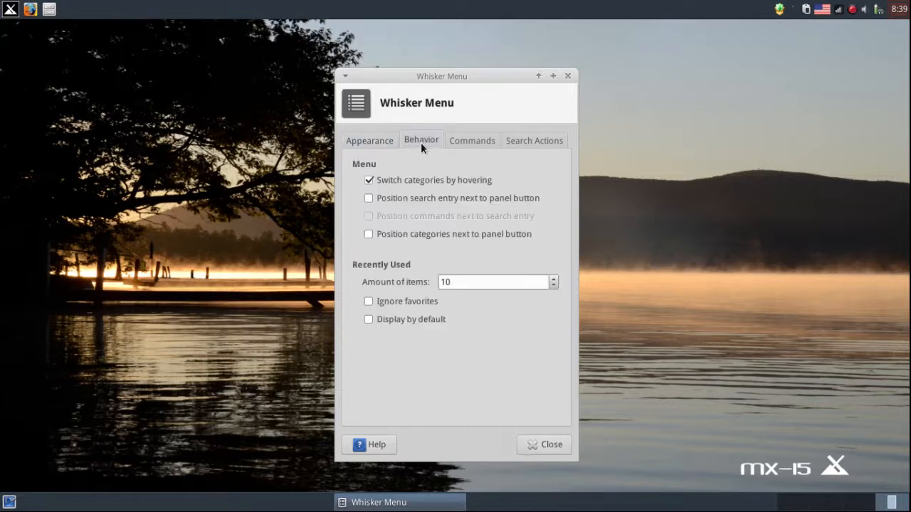
click(368, 197)
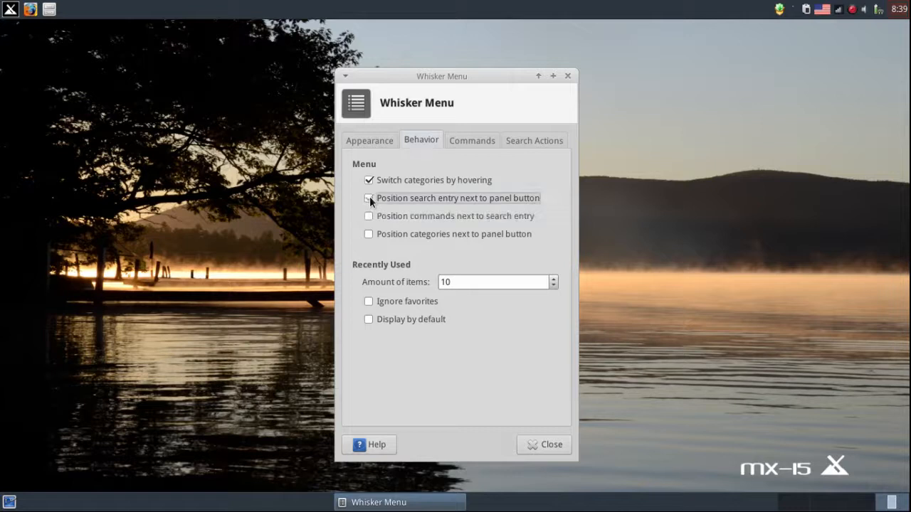
click(368, 216)
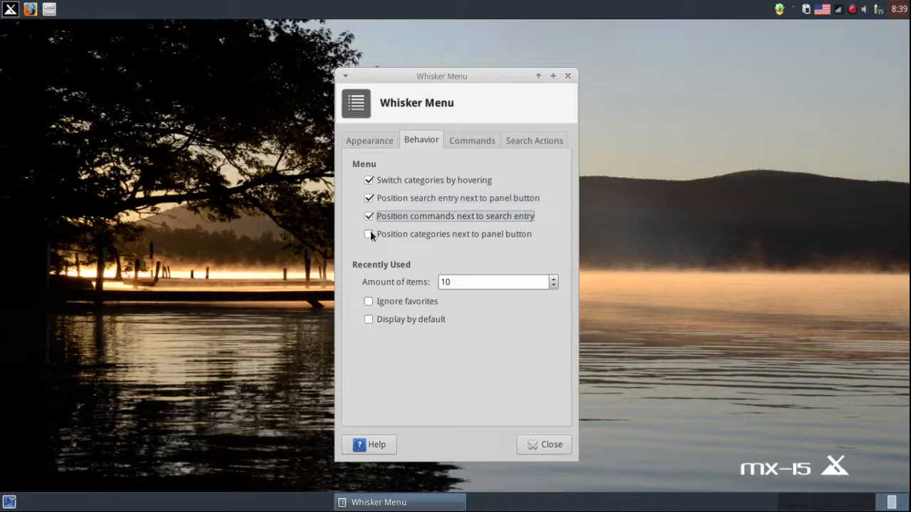
click(368, 233)
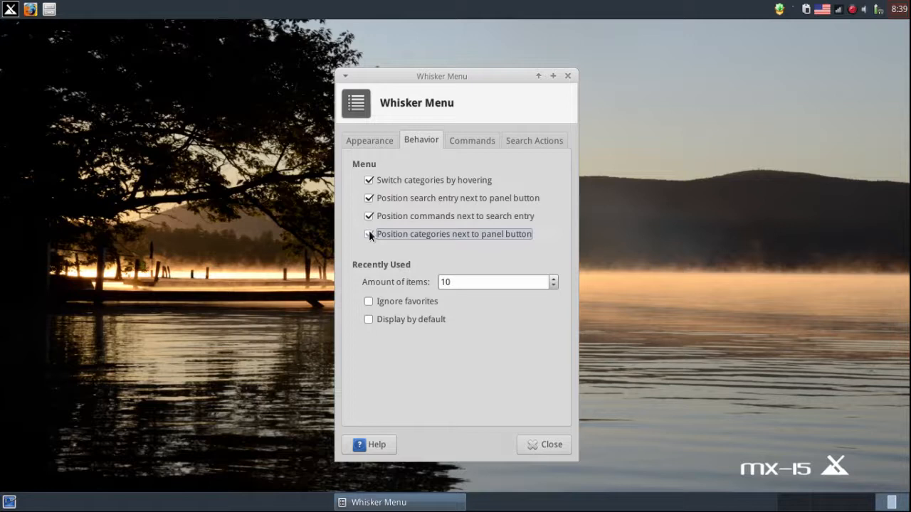
click(369, 234)
Turn off application descriptions in the Whisker Menu appearance settings and close the settings.
click(376, 141)
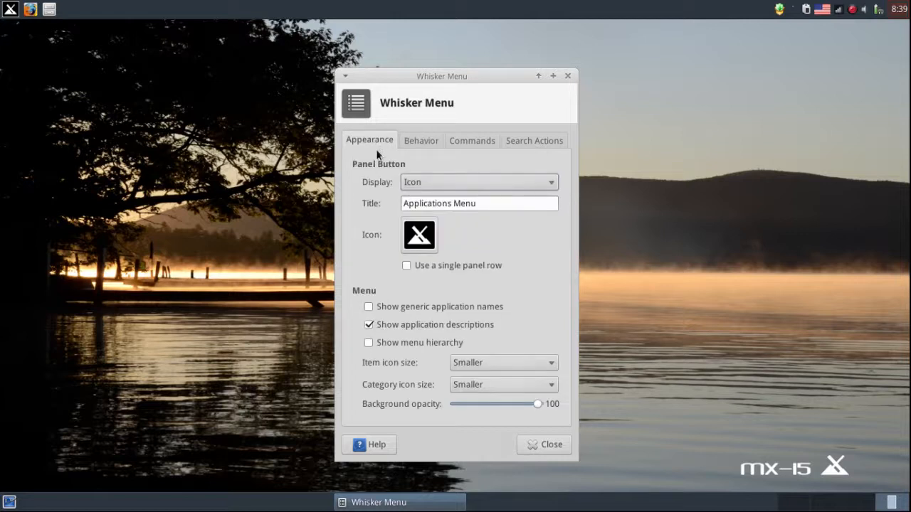
click(368, 323)
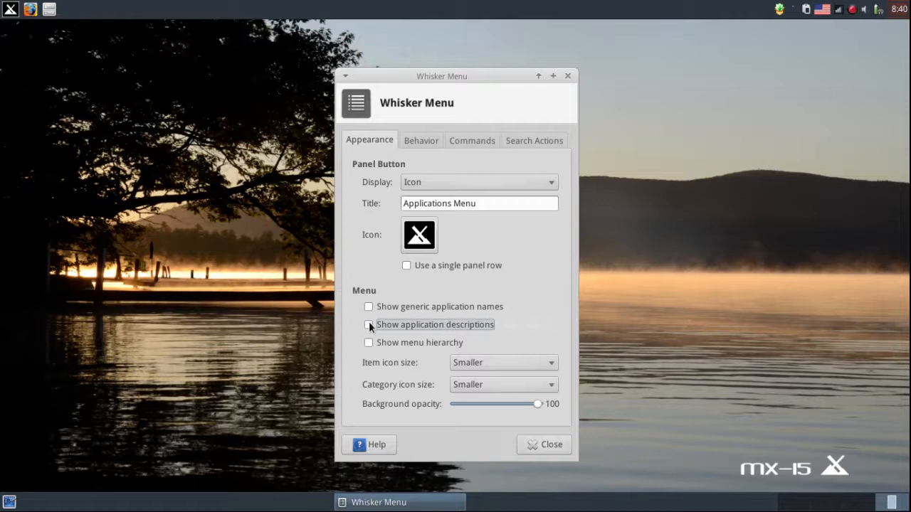
click(555, 448)
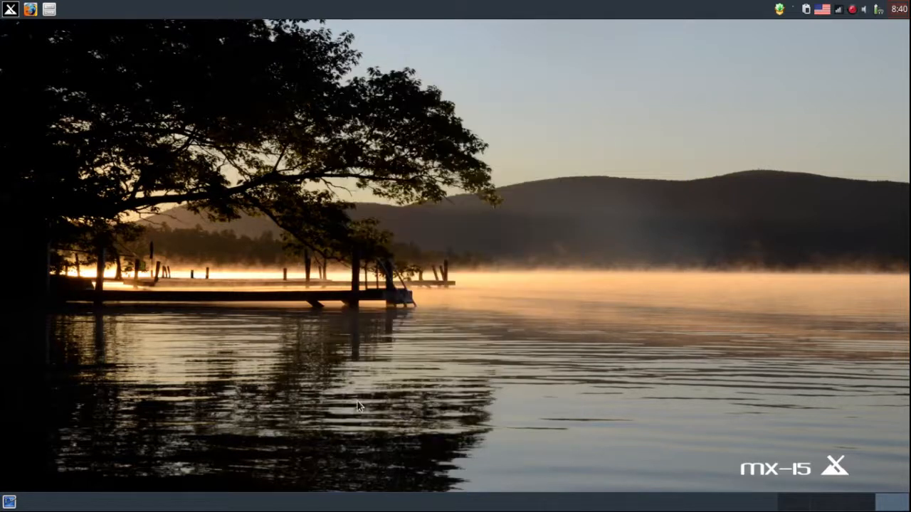
Enlarge the Whisker Menu so it is slightly wider and extends down almost to the lower panel.
click(12, 9)
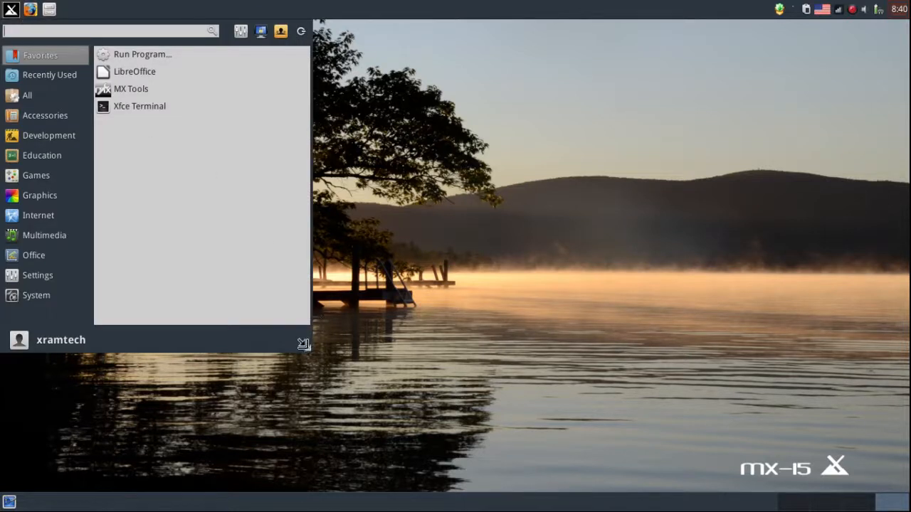
drag(303, 345, 324, 477)
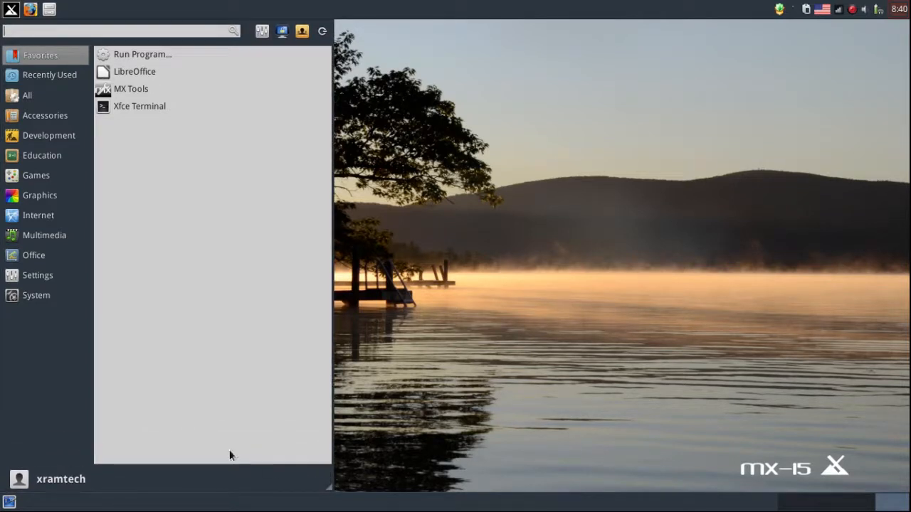
Browse the Multimedia, Office and Settings categories of the Whisker Menu, and close the menu.
click(43, 237)
click(39, 256)
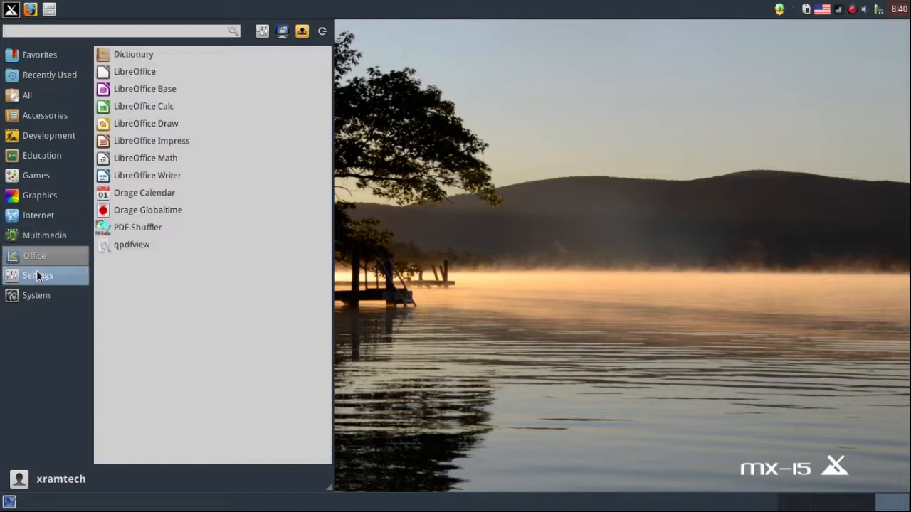
click(37, 273)
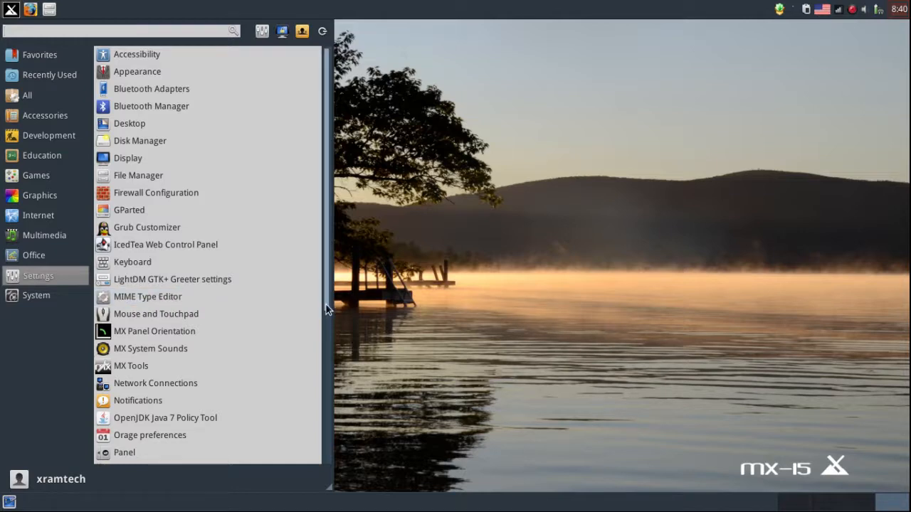
drag(326, 305, 266, 126)
click(244, 182)
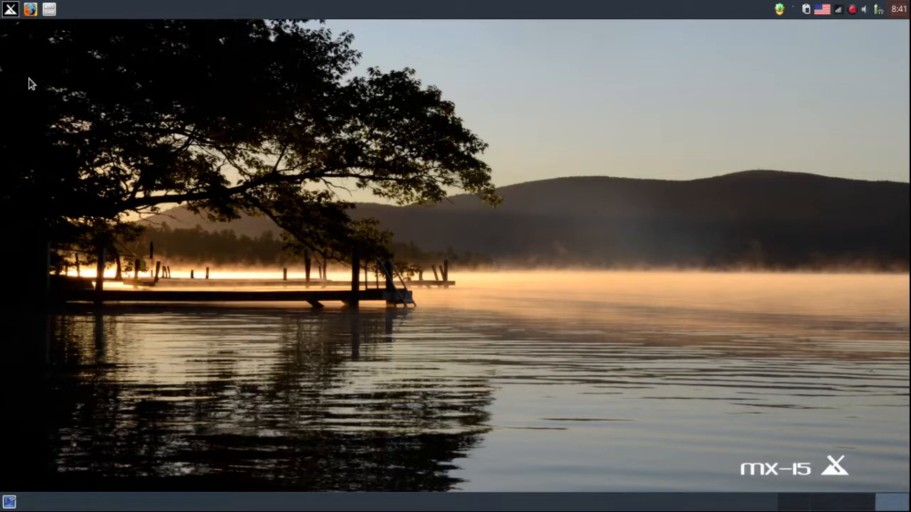
Switch back two workspaces, from the fourth to the second.
key(ctrl+alt+Left)
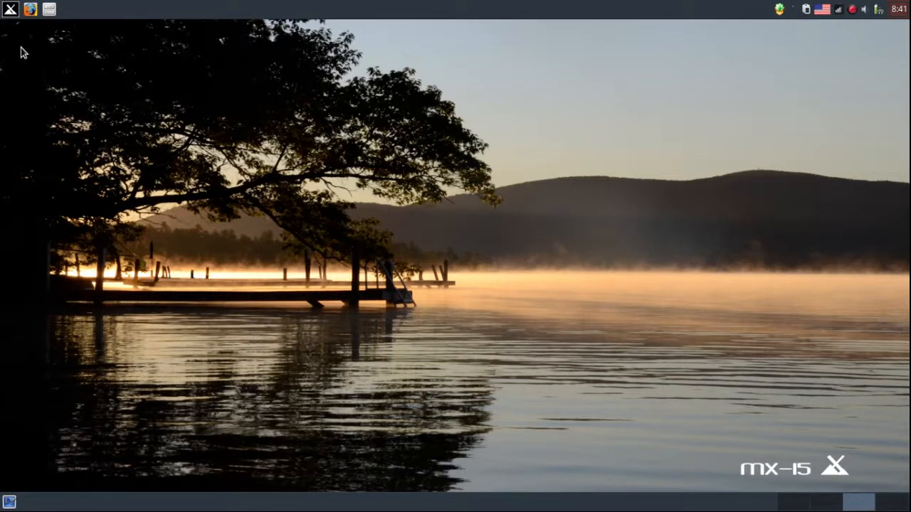
key(ctrl+alt+Left)
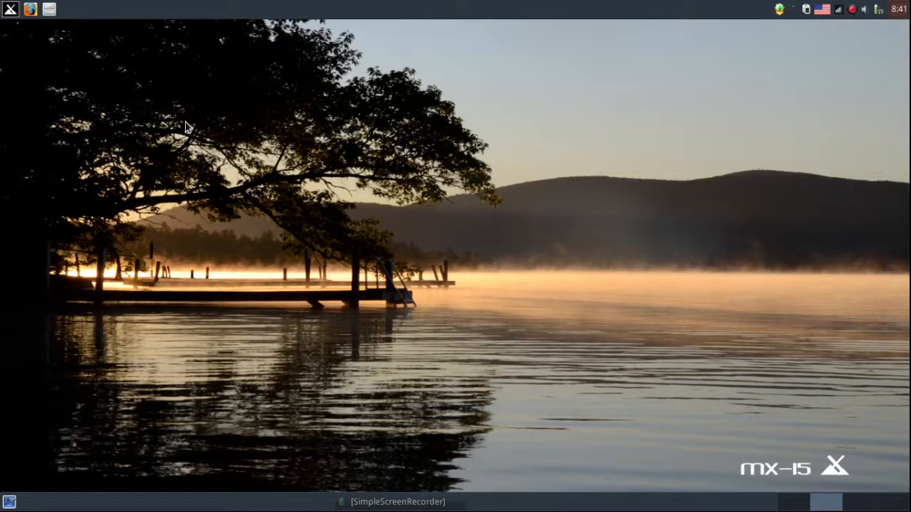
Look through the Settings category of the Whisker Menu and open MX Tools.
click(10, 13)
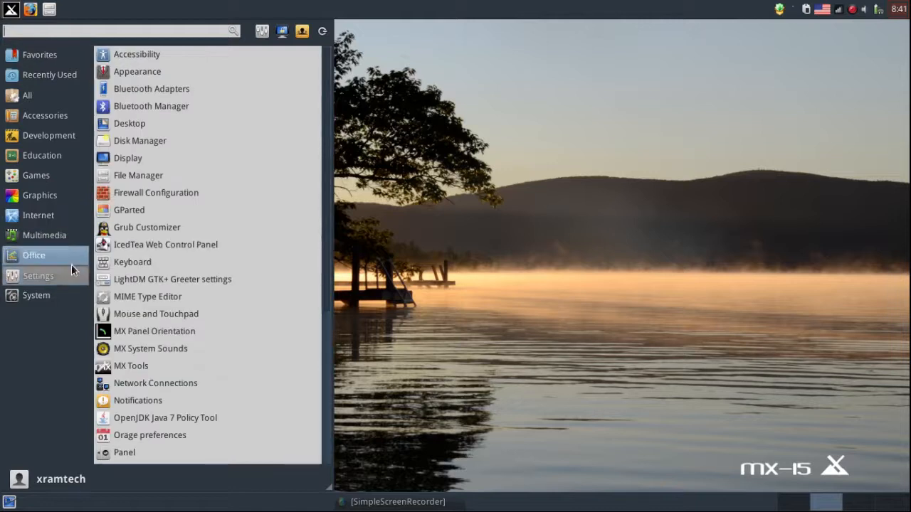
mouse_move(81, 265)
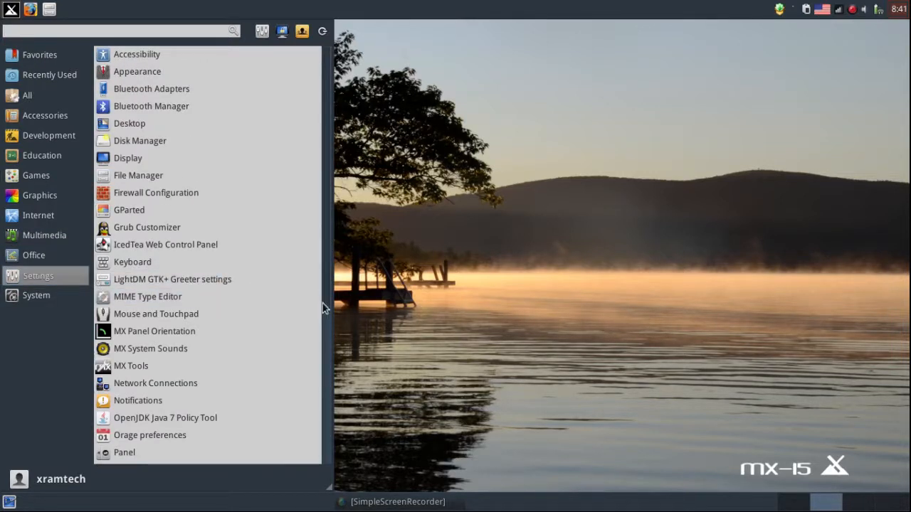
drag(325, 302, 330, 380)
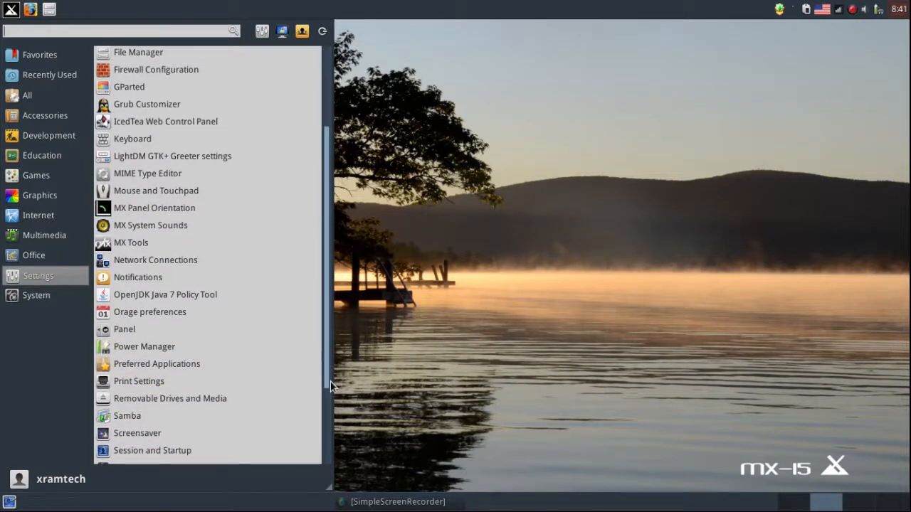
scroll(330, 381, down, 3)
scroll(334, 405, up, 2)
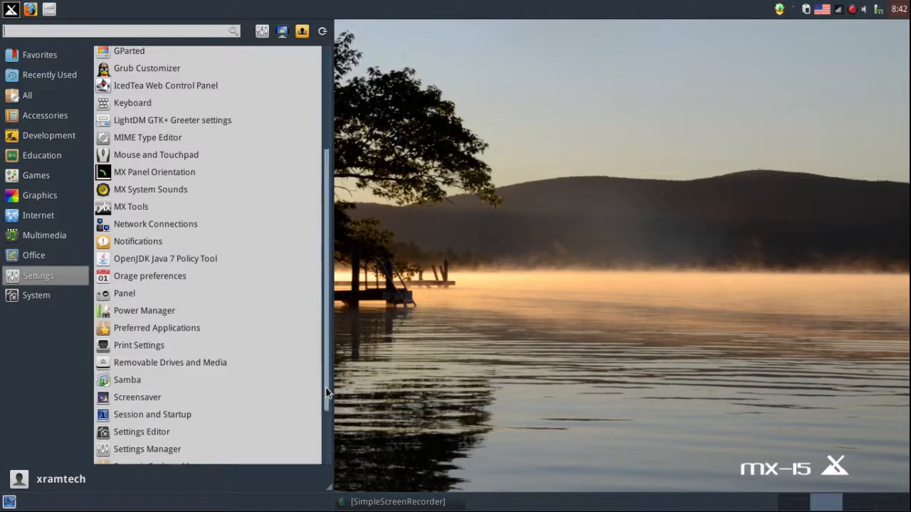
drag(329, 396, 329, 443)
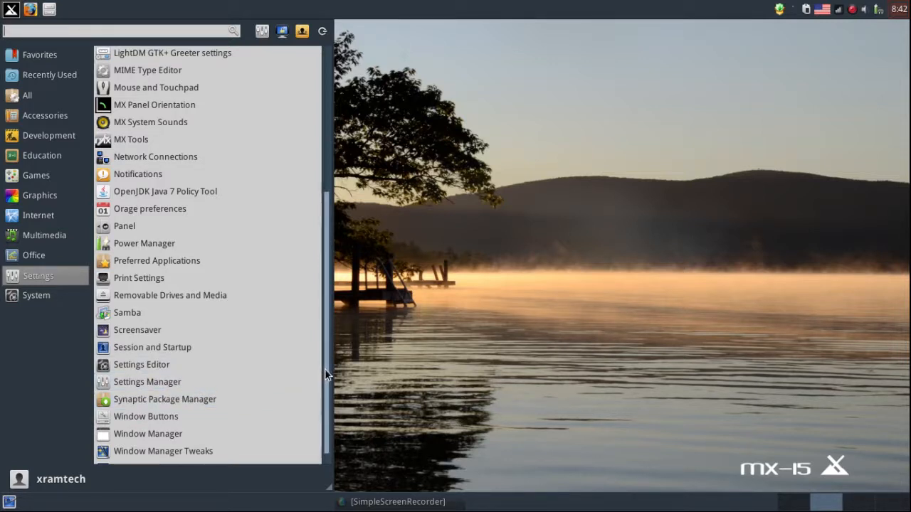
drag(325, 370, 326, 358)
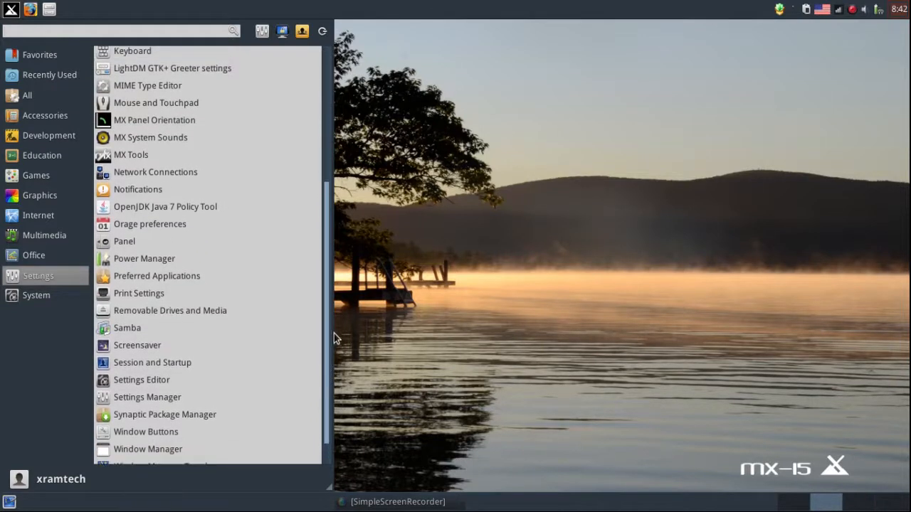
drag(338, 287, 339, 287)
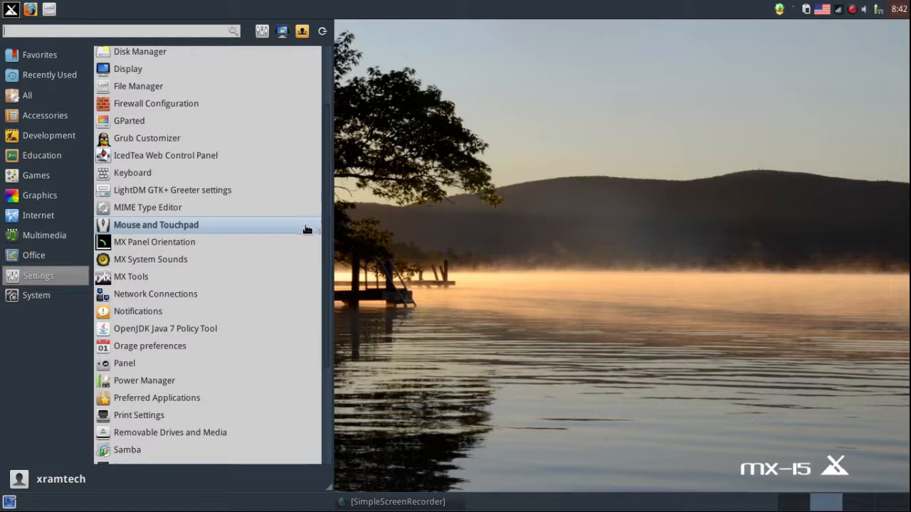
click(125, 276)
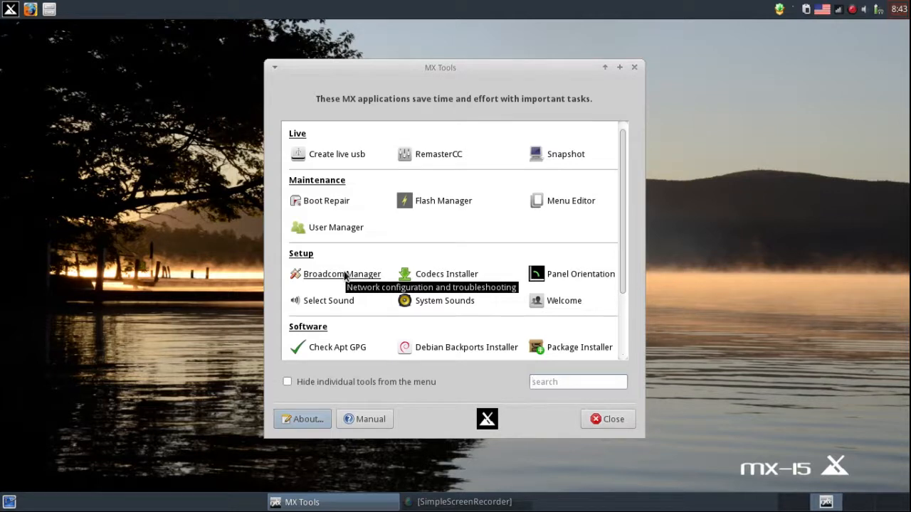
Install the restricted codecs with the Codecs Installer, accepting legal responsibility, and dismiss the completion and root permission notices.
click(428, 280)
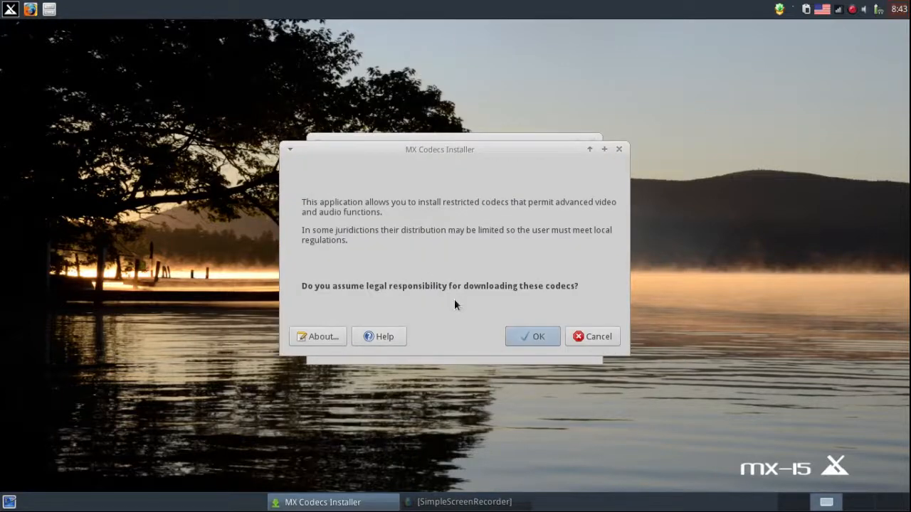
click(546, 337)
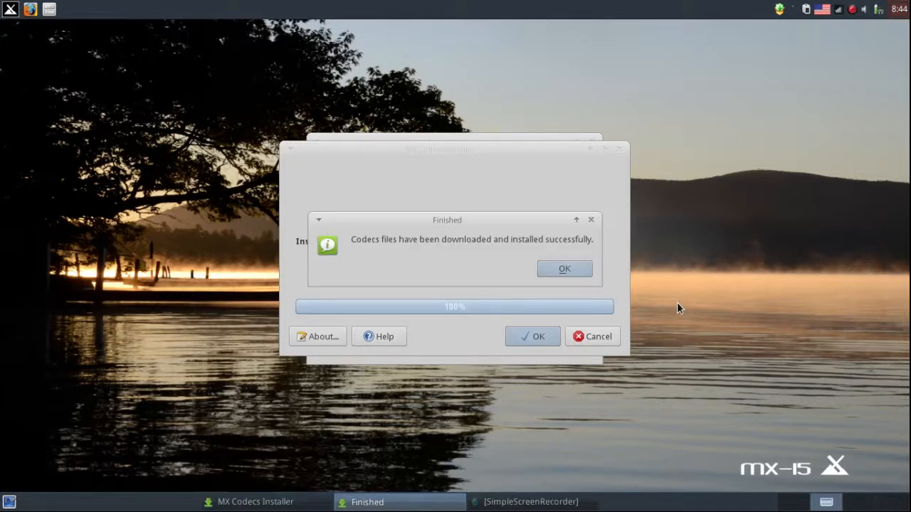
click(571, 268)
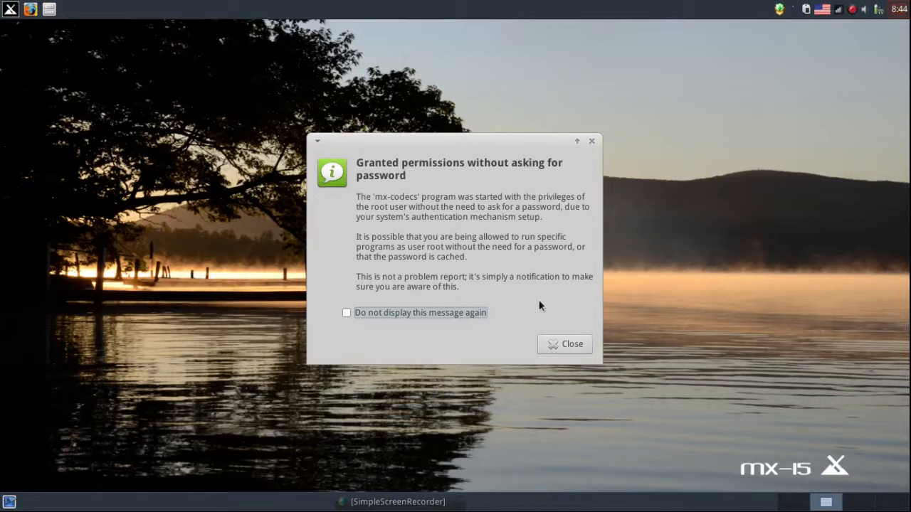
click(572, 346)
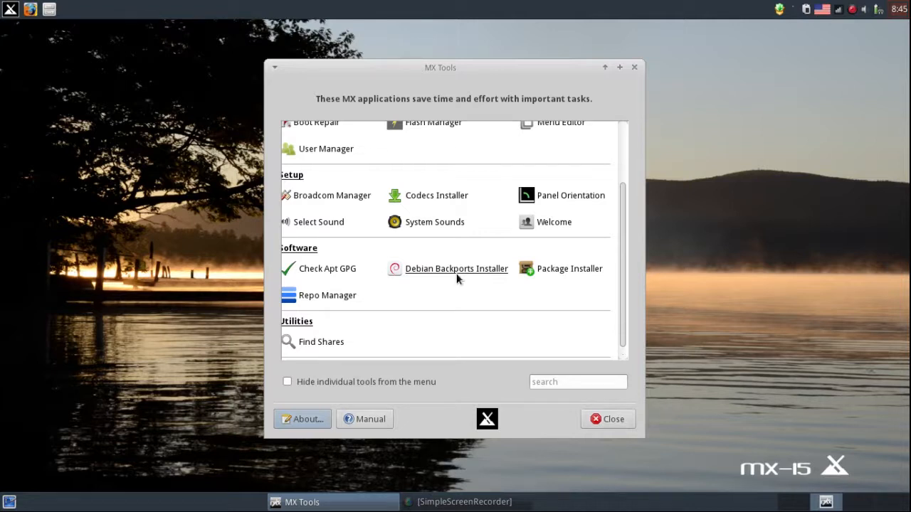
Open the Package Installer from MX Tools and view the packages in the Screencast category.
click(552, 274)
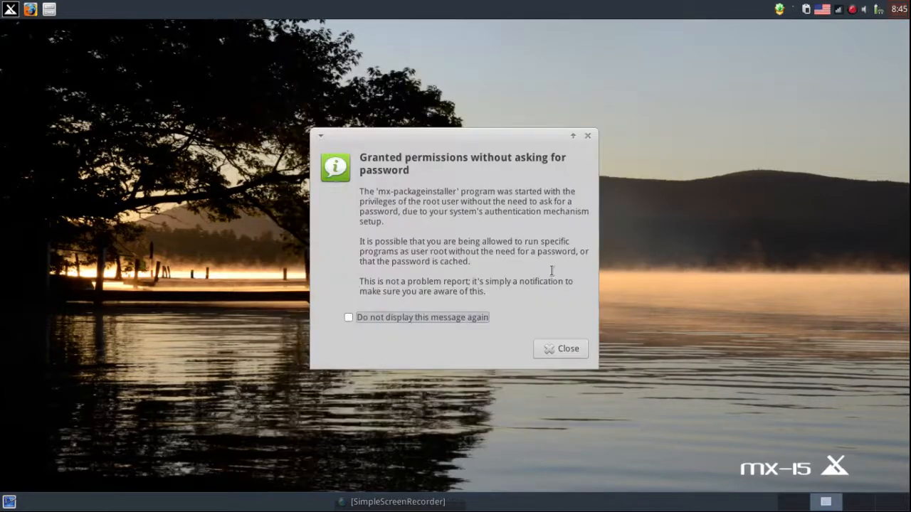
click(569, 347)
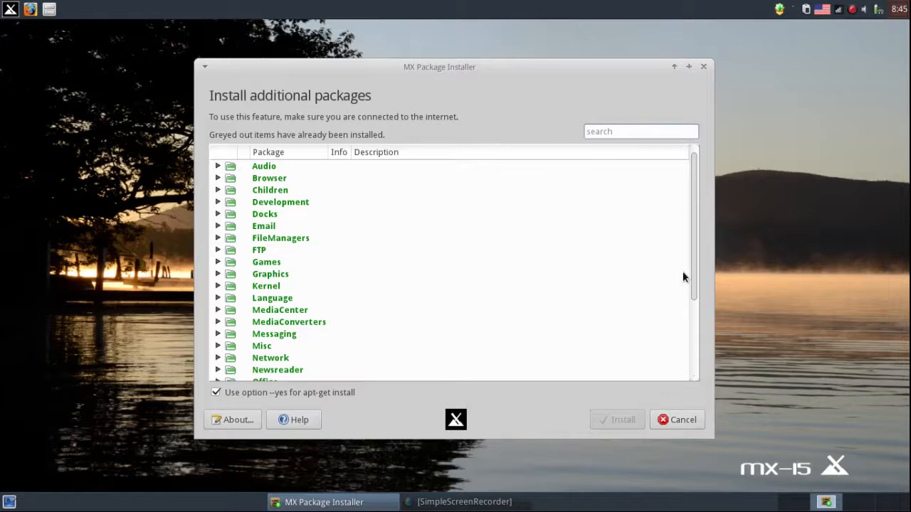
drag(692, 264, 692, 338)
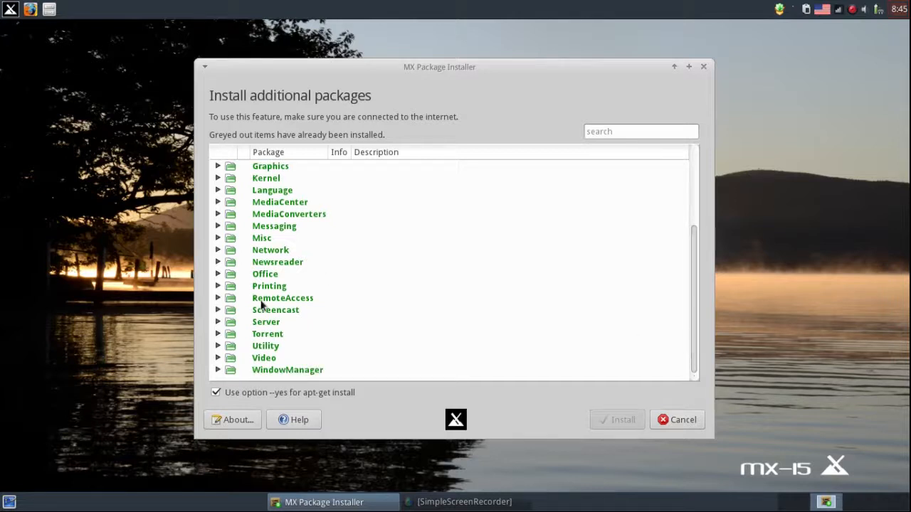
click(218, 311)
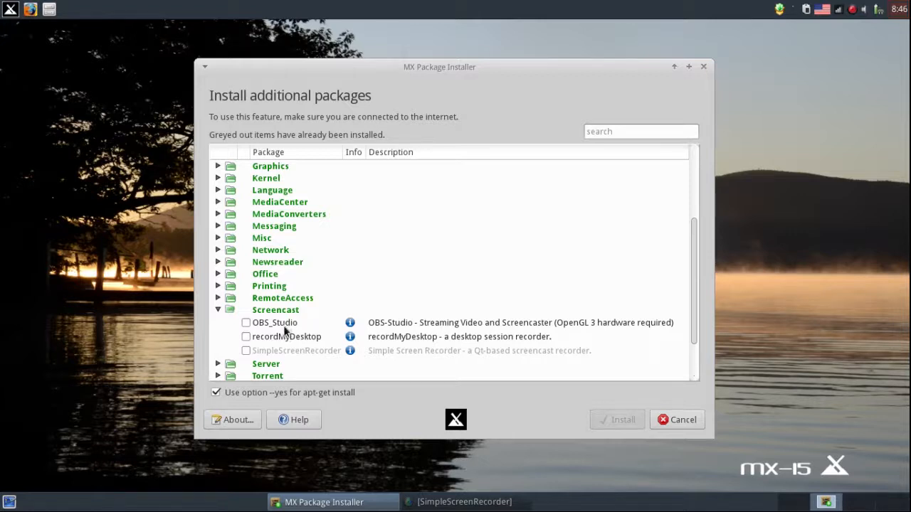
click(218, 311)
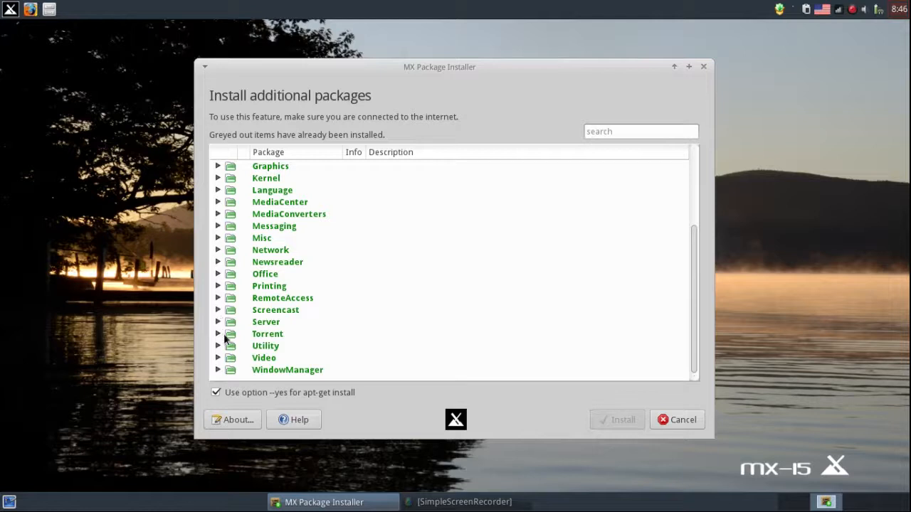
View the BitTorrent clients offered in the Torrent category, and collapse the category again.
click(223, 333)
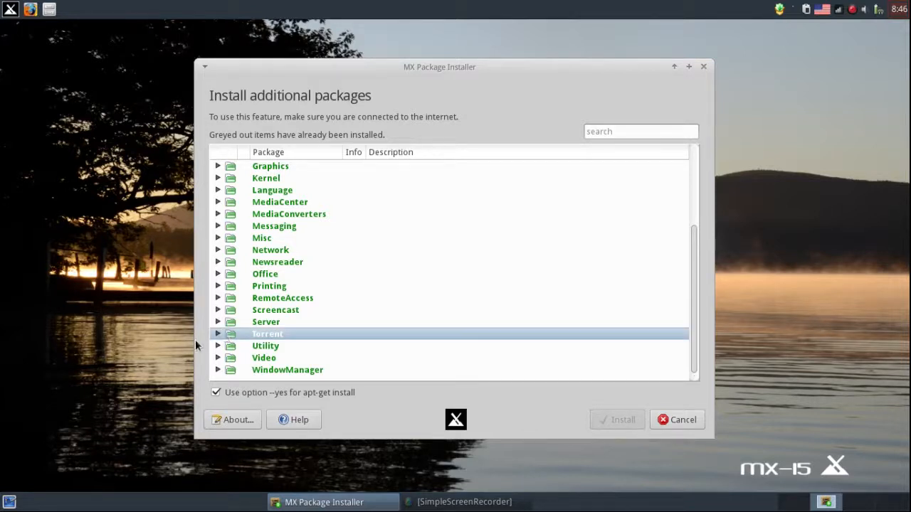
click(217, 334)
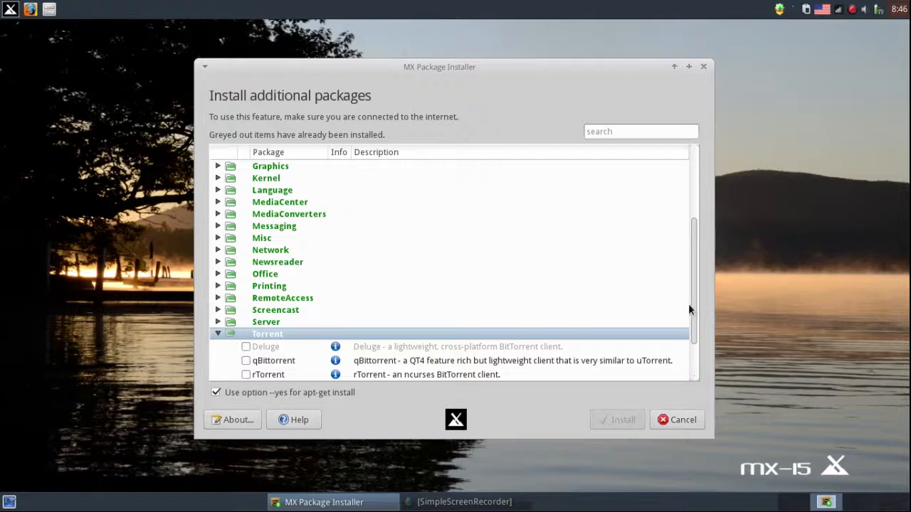
scroll(640, 292, down, 1)
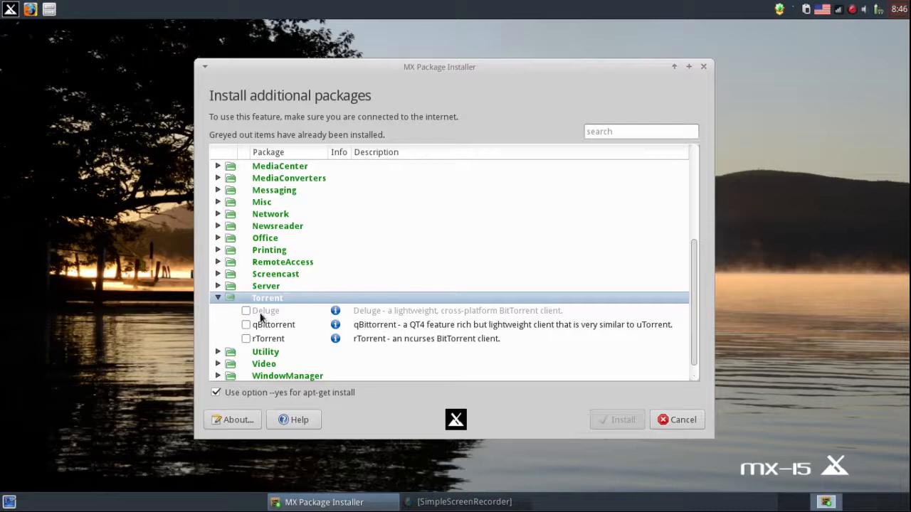
click(218, 297)
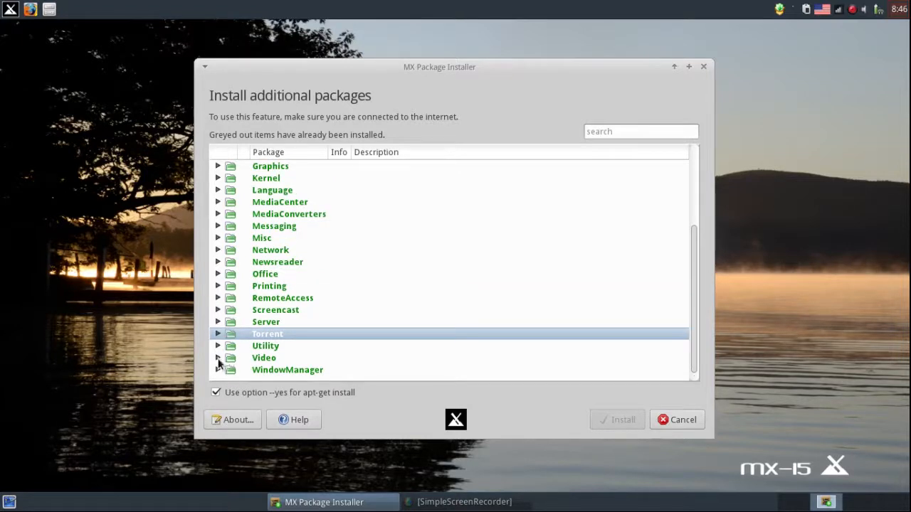
Examine the packages in the Video and WindowManager categories, and close the Package Installer and MX Tools.
click(219, 359)
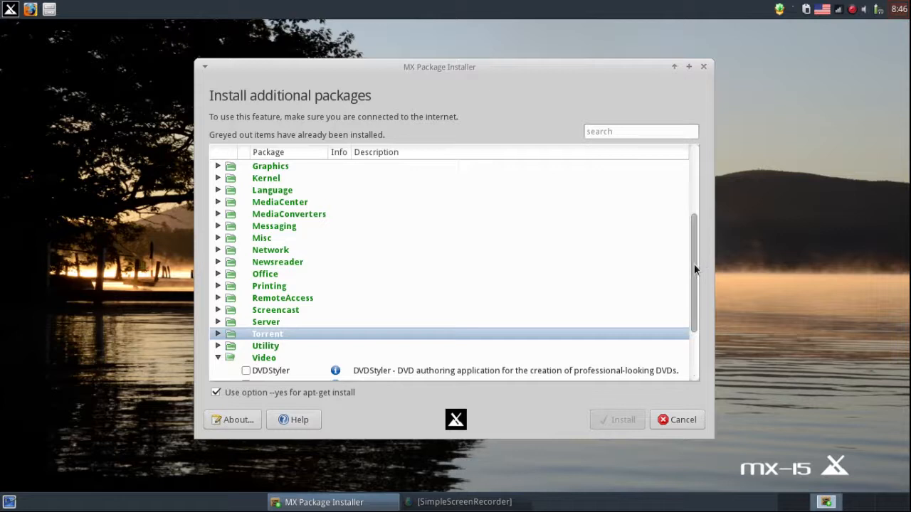
drag(695, 268, 695, 308)
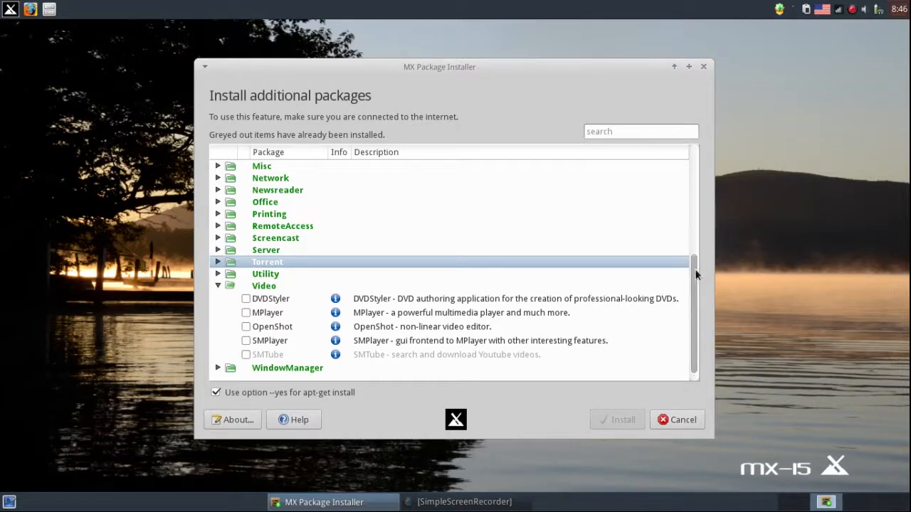
click(217, 368)
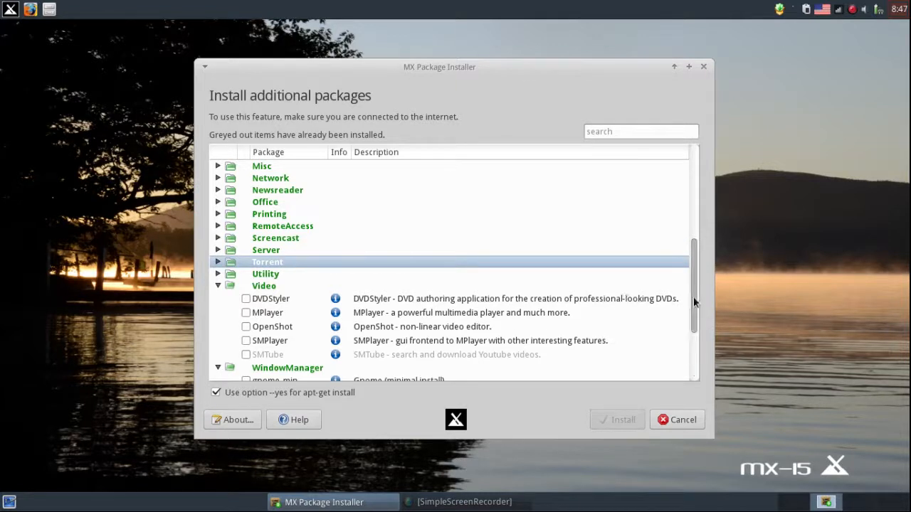
drag(693, 298, 690, 323)
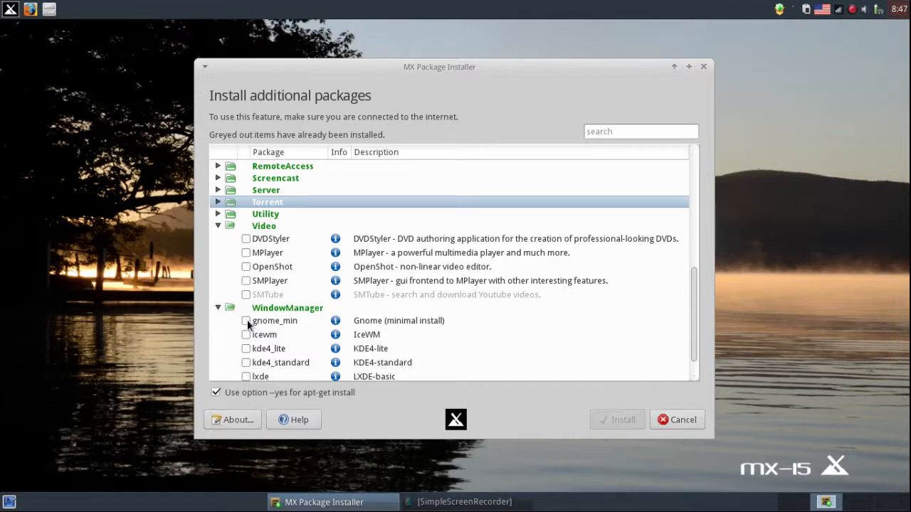
click(703, 69)
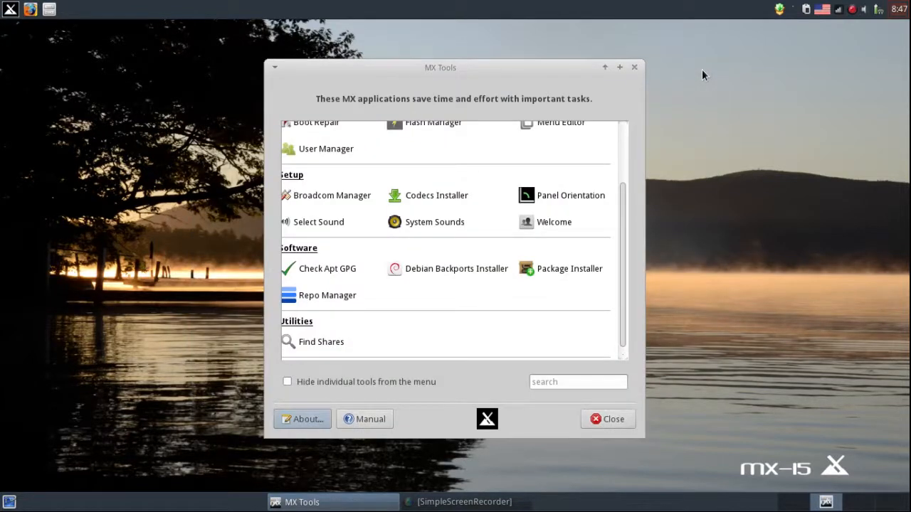
click(599, 423)
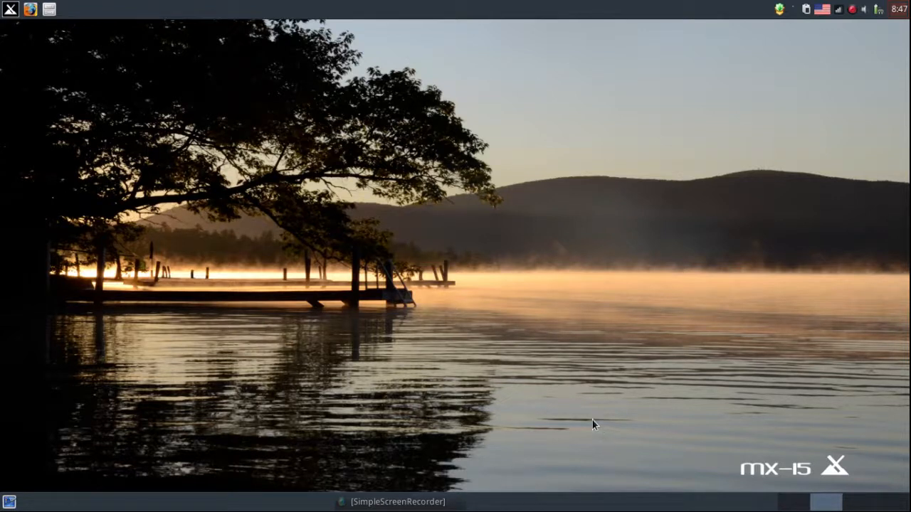
Carry a new file manager window from the second workspace to the fourth, and close it there.
click(49, 9)
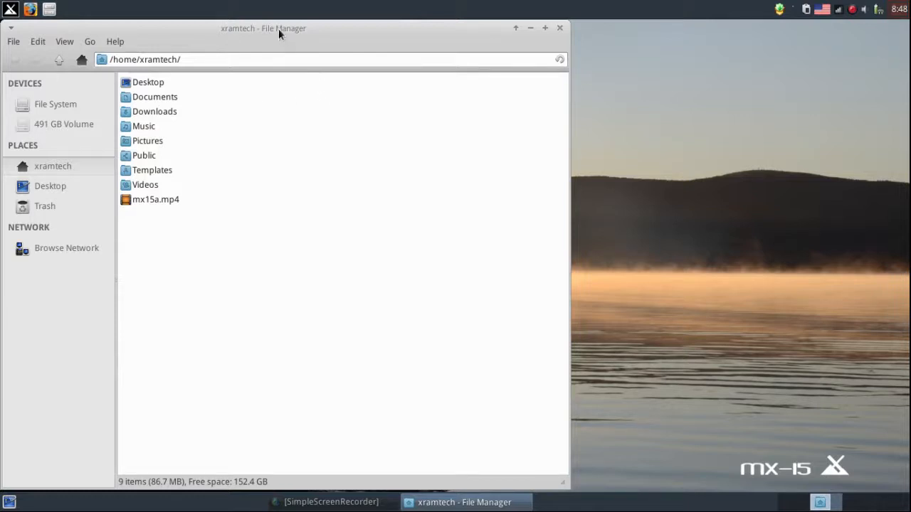
drag(278, 29, 317, 96)
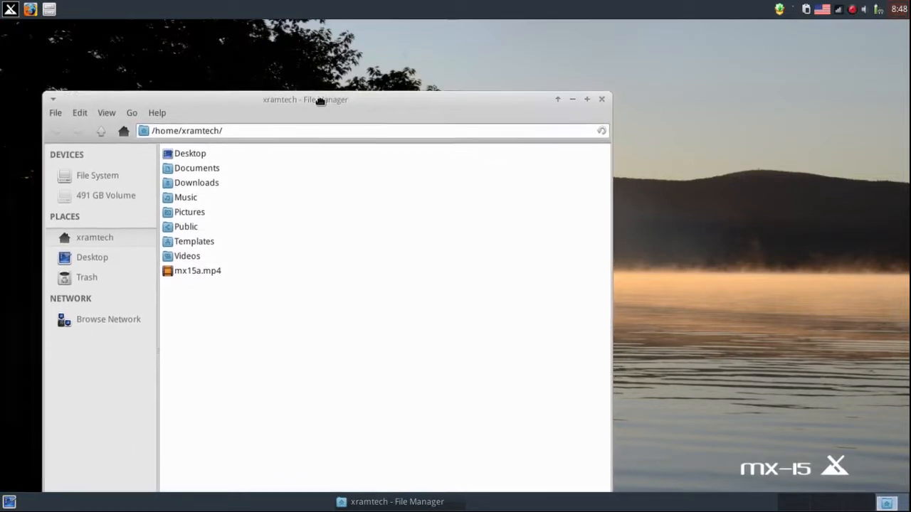
click(596, 95)
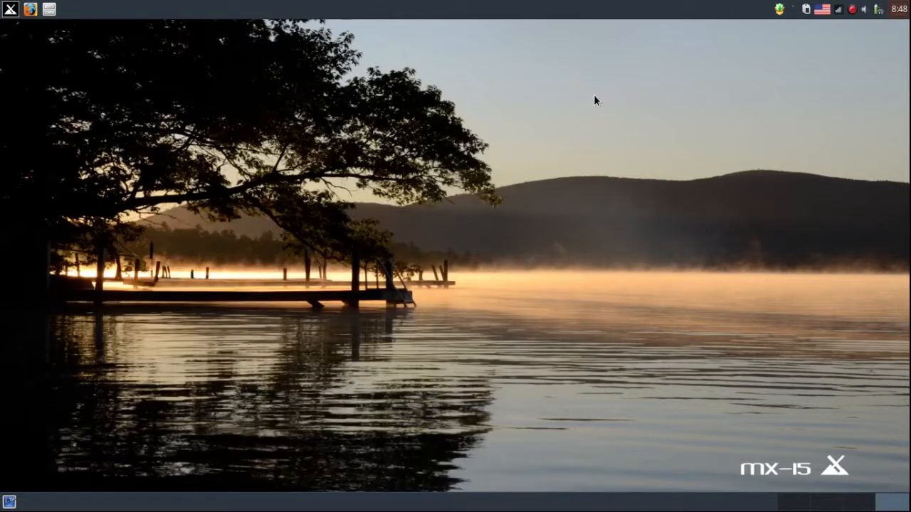
Open the Window Manager settings and review the style, keyboard shortcut and focus options.
click(10, 10)
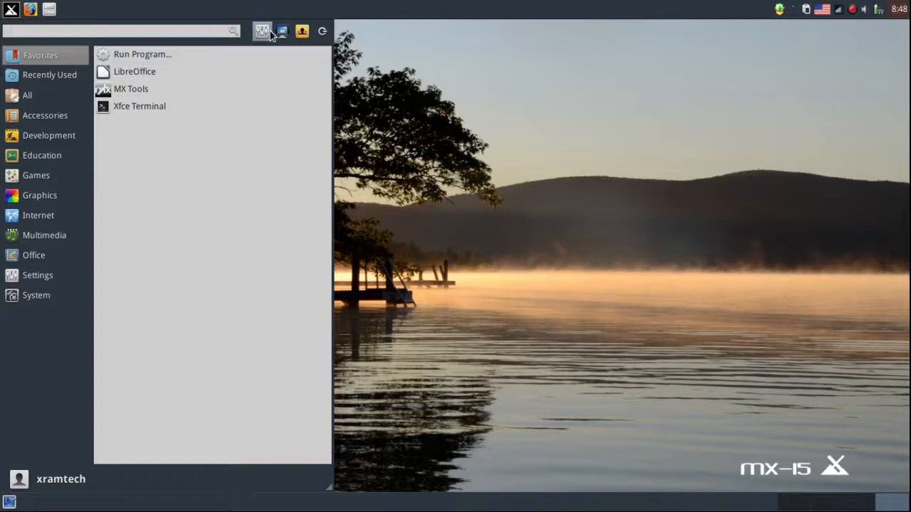
click(263, 31)
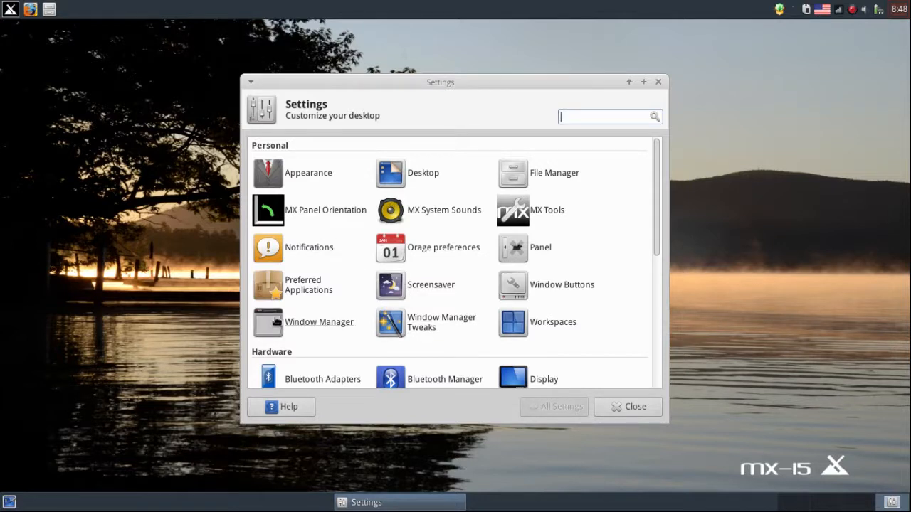
click(276, 322)
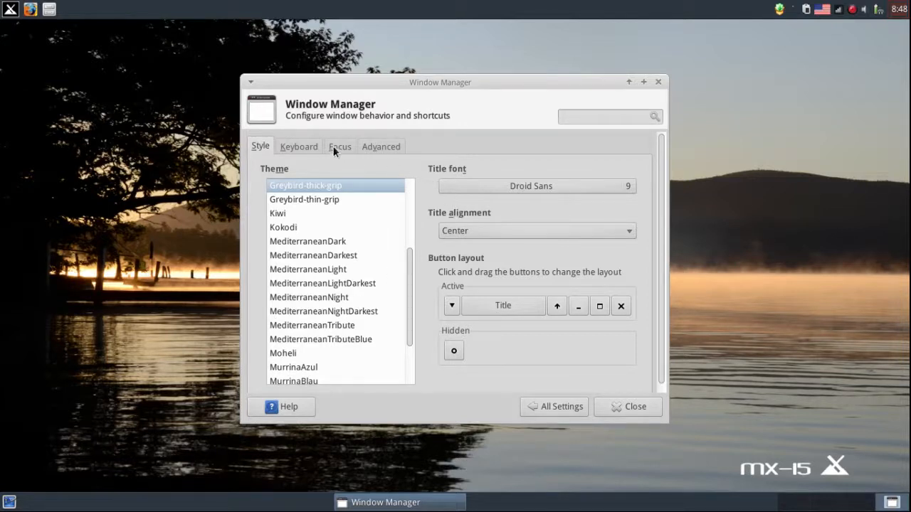
click(297, 147)
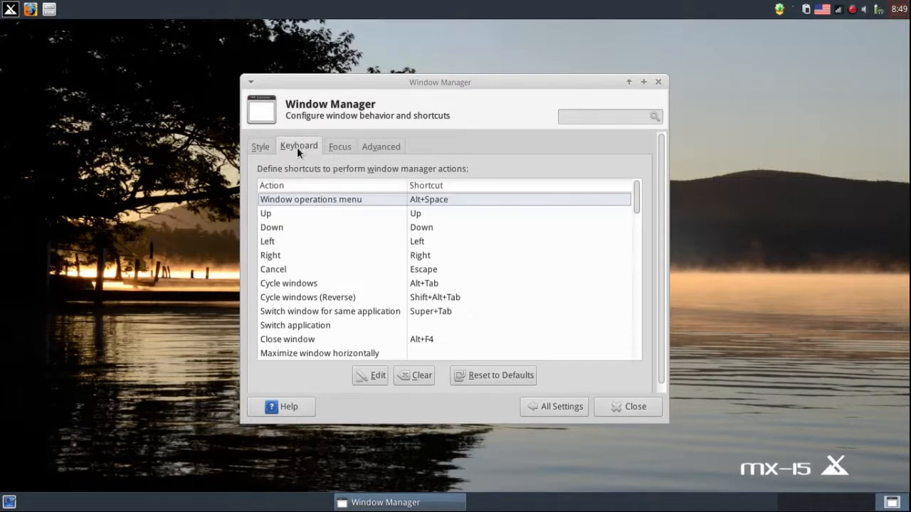
click(344, 150)
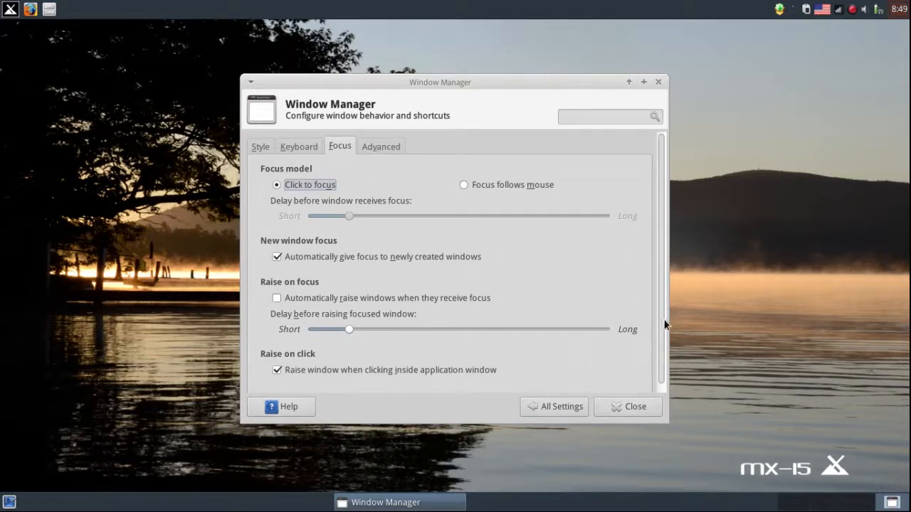
drag(661, 324, 663, 349)
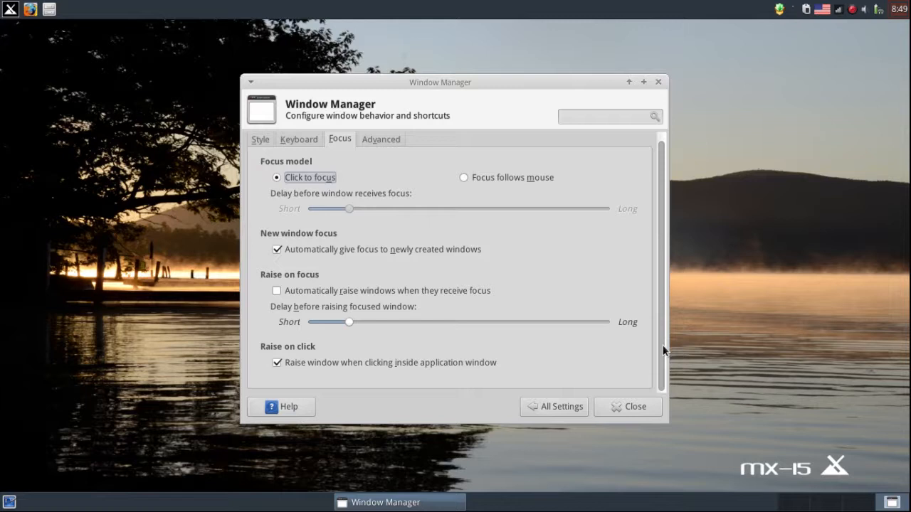
In the advanced window manager options, enable snapping to other windows and disable workspace wrapping with a dragged window, and close the settings.
click(369, 136)
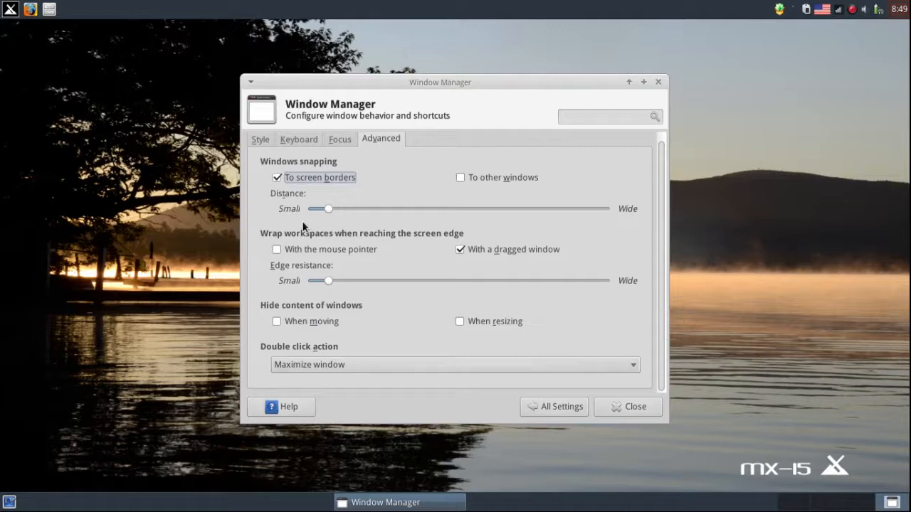
click(462, 177)
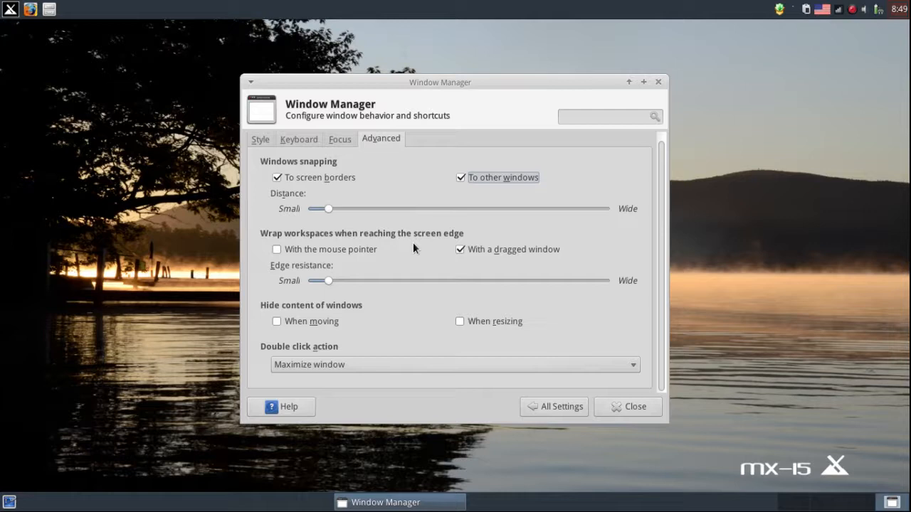
click(461, 247)
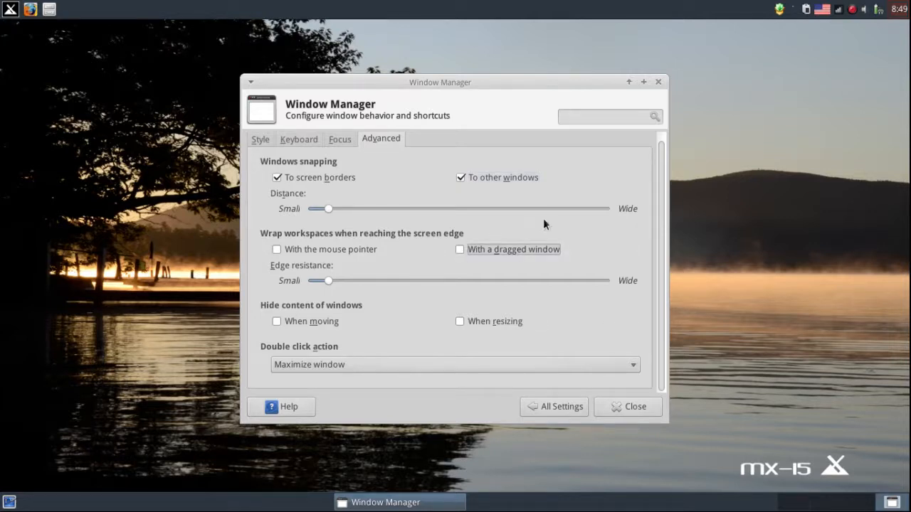
click(658, 80)
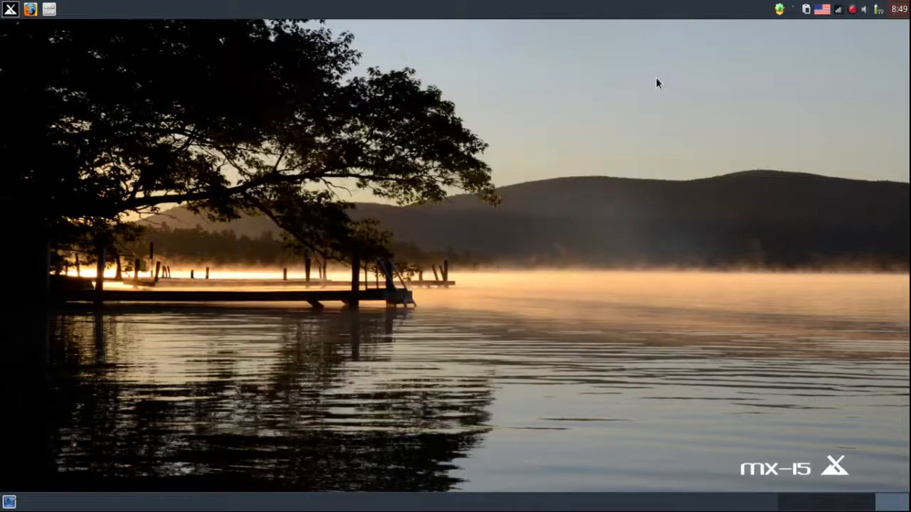
Open two file manager windows of the home folder and tile them side by side, each filling half the desktop.
click(48, 10)
drag(170, 33, 0, 161)
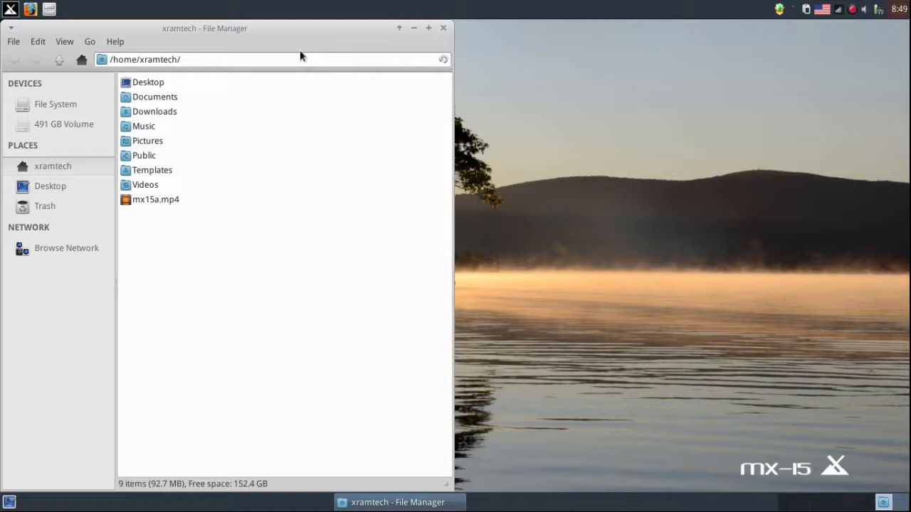
click(20, 44)
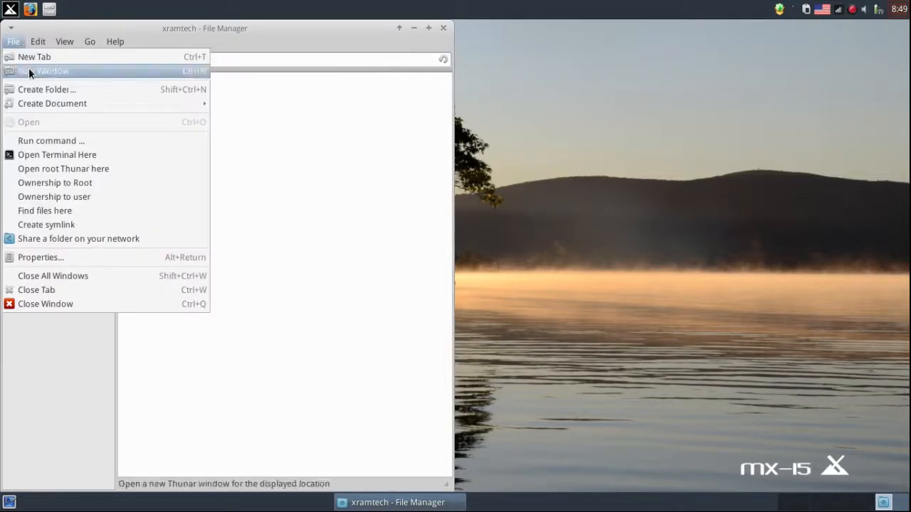
click(30, 71)
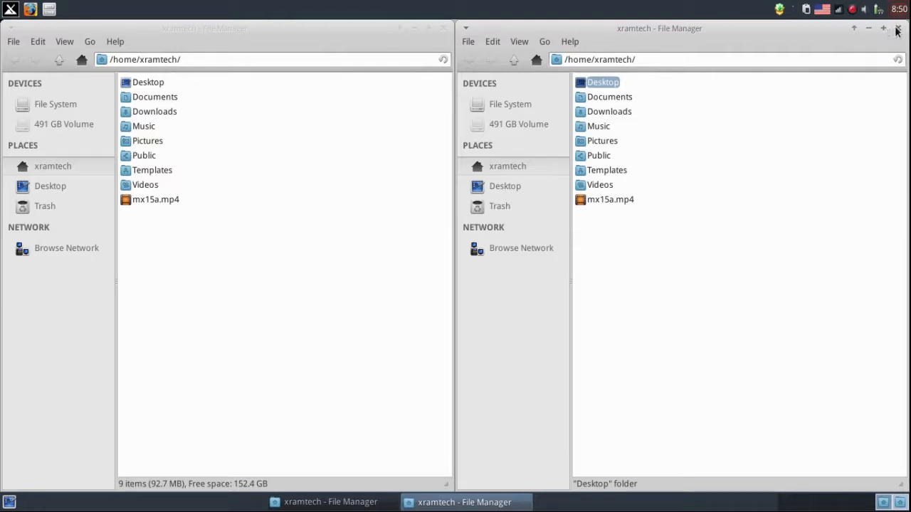
Roll the second file manager window up to its title bar and unroll it again, twice.
click(853, 28)
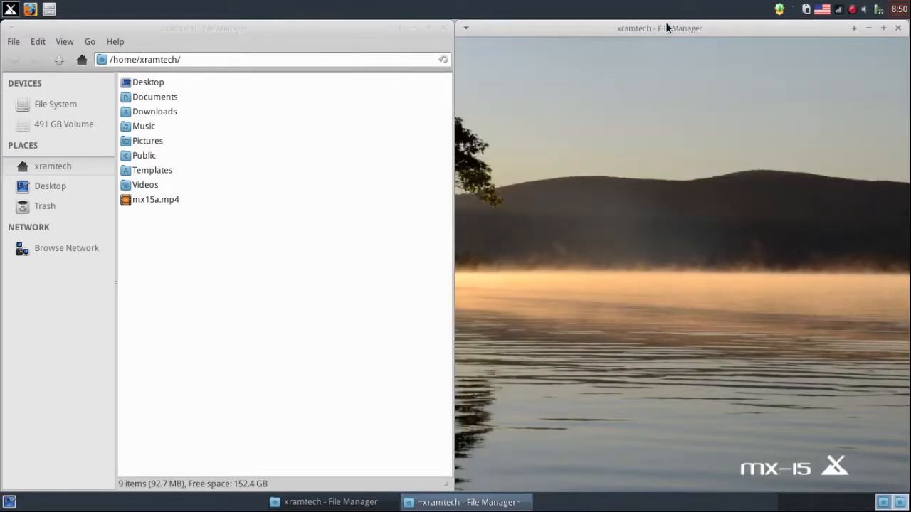
scroll(666, 23, down, 1)
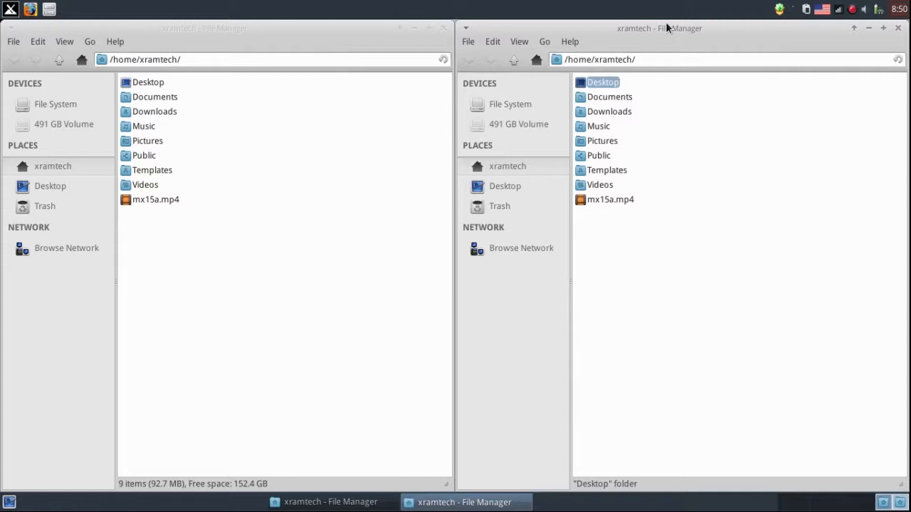
click(854, 28)
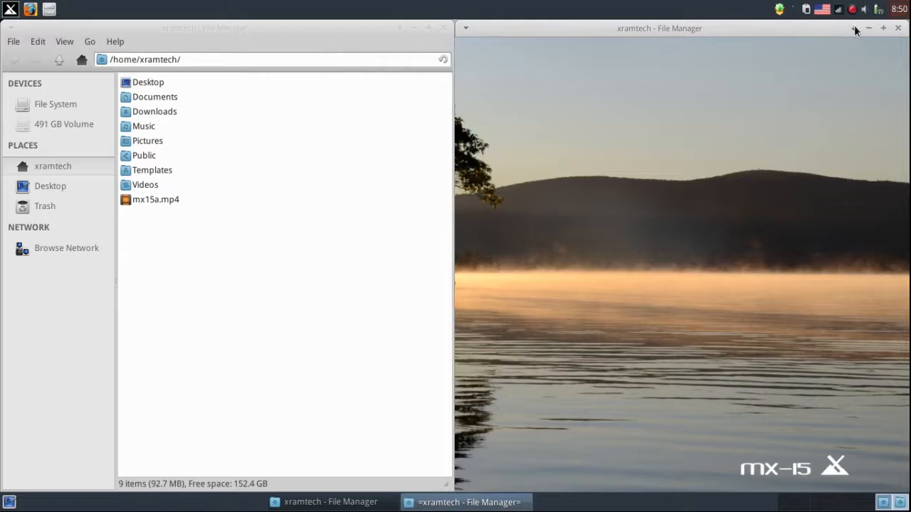
click(851, 26)
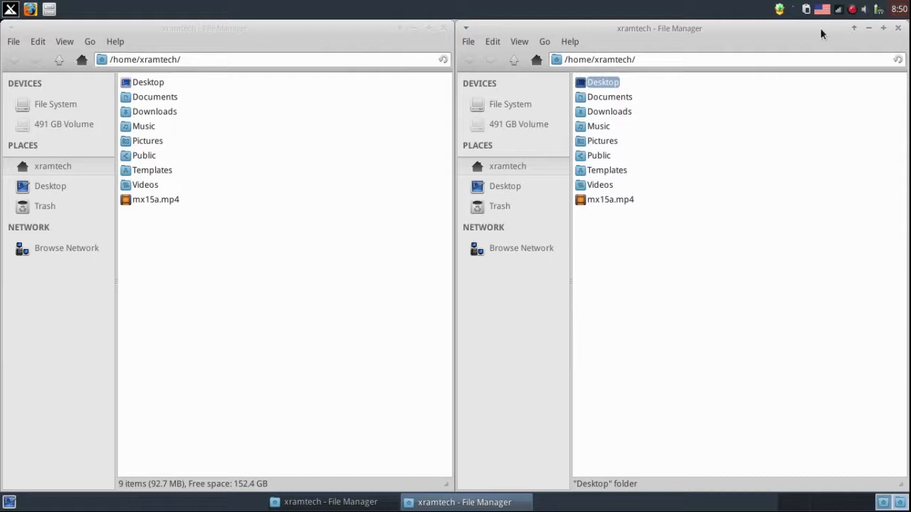
View the window operations available for the second file manager window, and close both file manager windows.
right_click(752, 27)
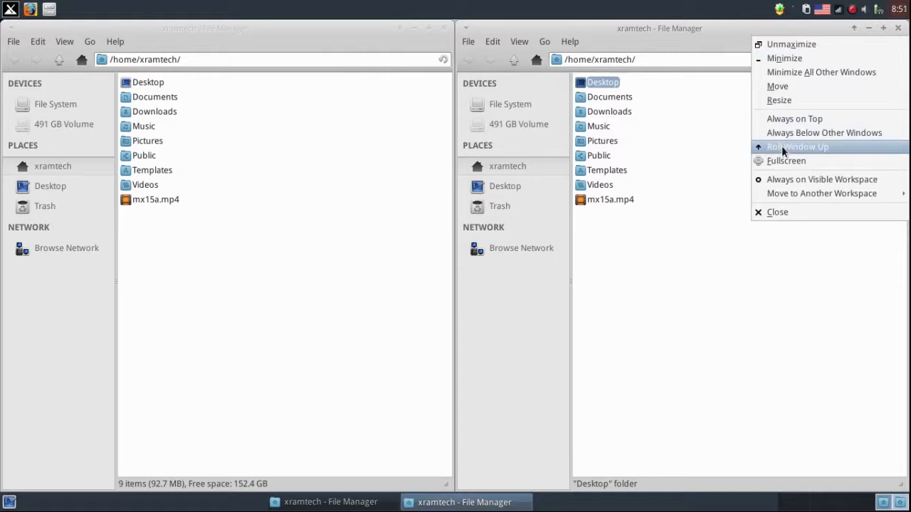
click(726, 27)
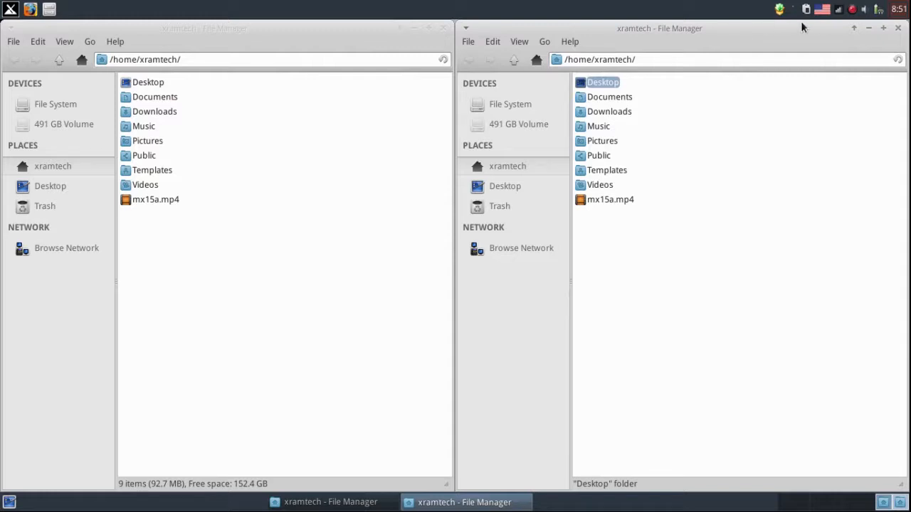
click(895, 30)
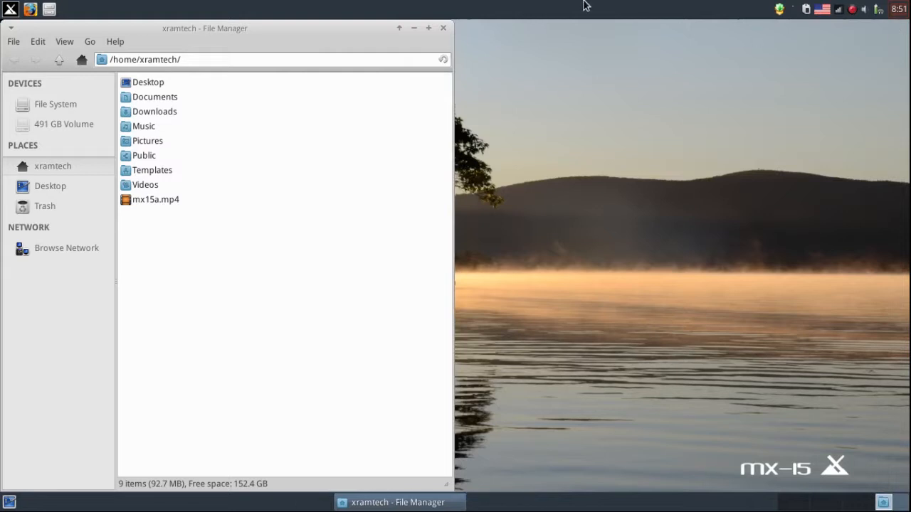
click(445, 30)
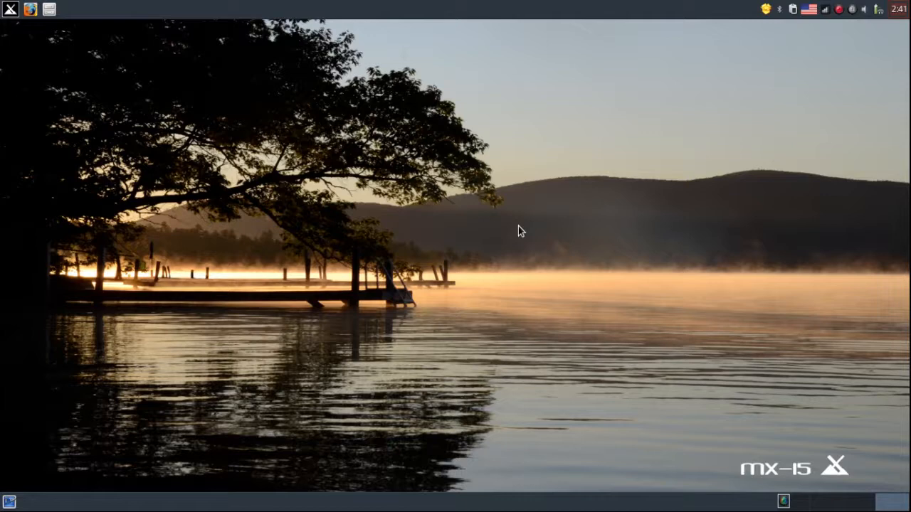
Browse the available wallpapers in Desktop Settings, set the black cat image as the background and close the settings.
right_click(518, 231)
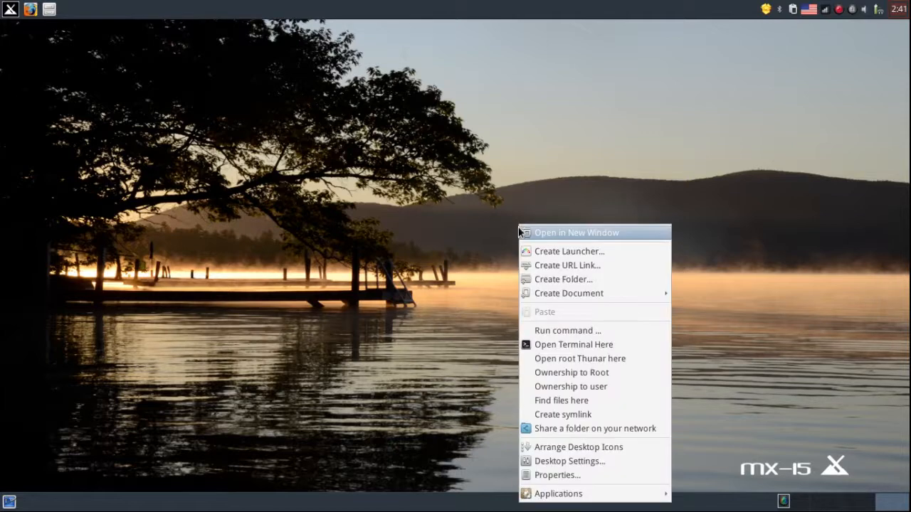
click(533, 462)
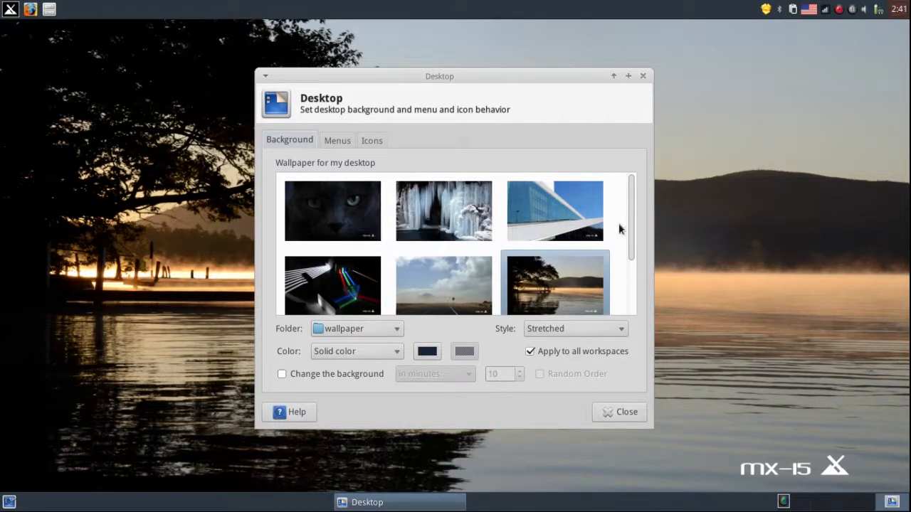
drag(634, 229, 626, 252)
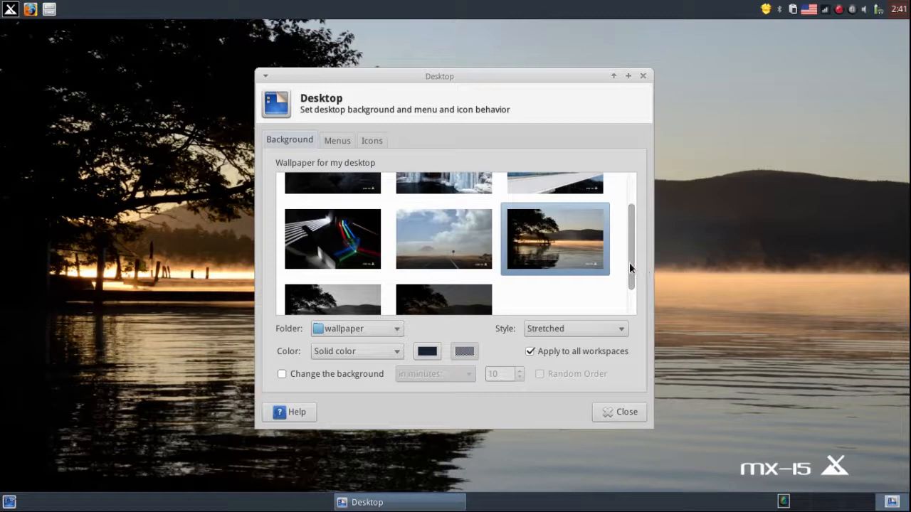
drag(631, 270, 620, 230)
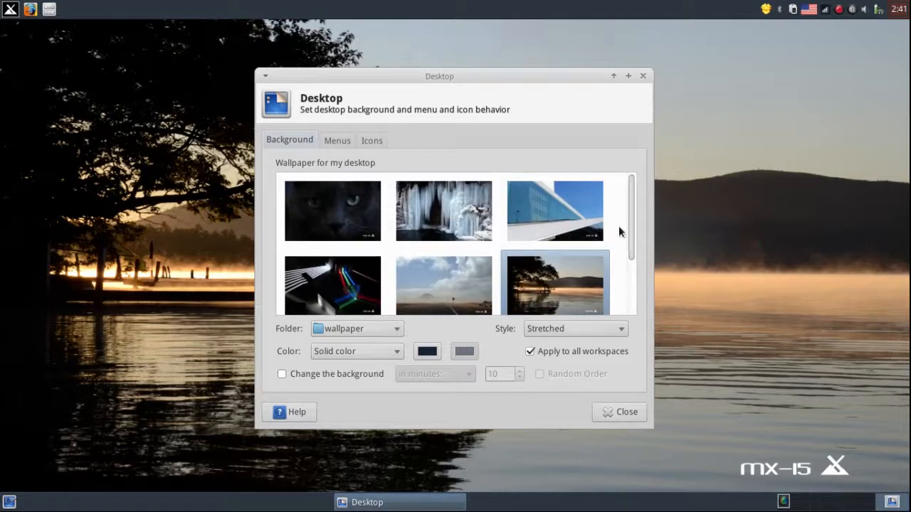
click(335, 204)
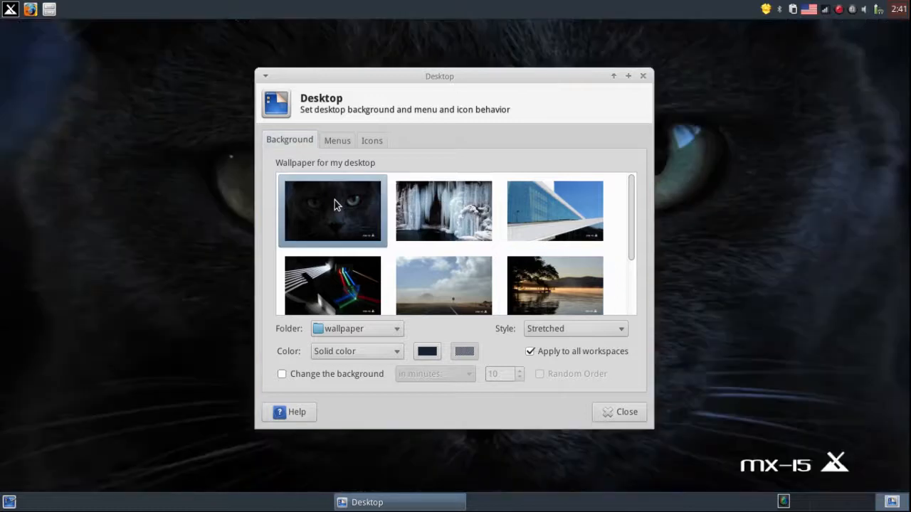
click(643, 76)
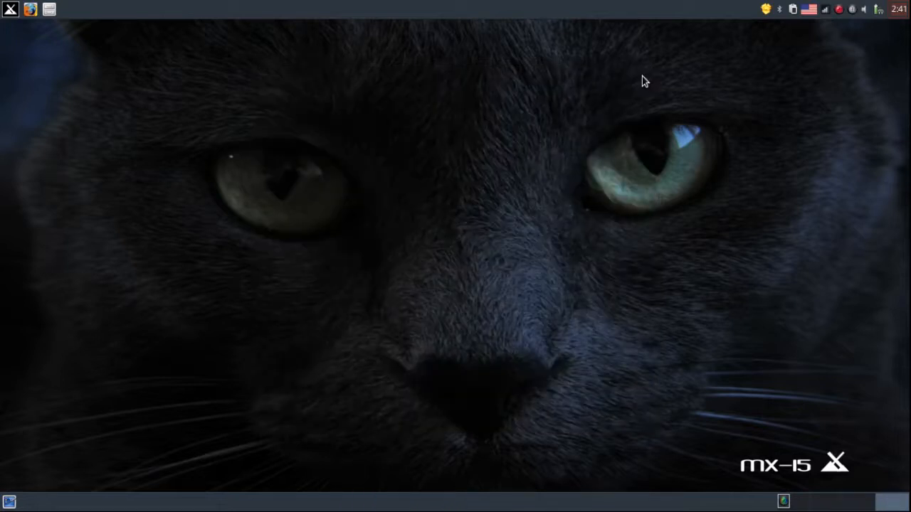
Set the desktop background to the colour image of the misty lake with the tree, and close the desktop settings.
right_click(497, 187)
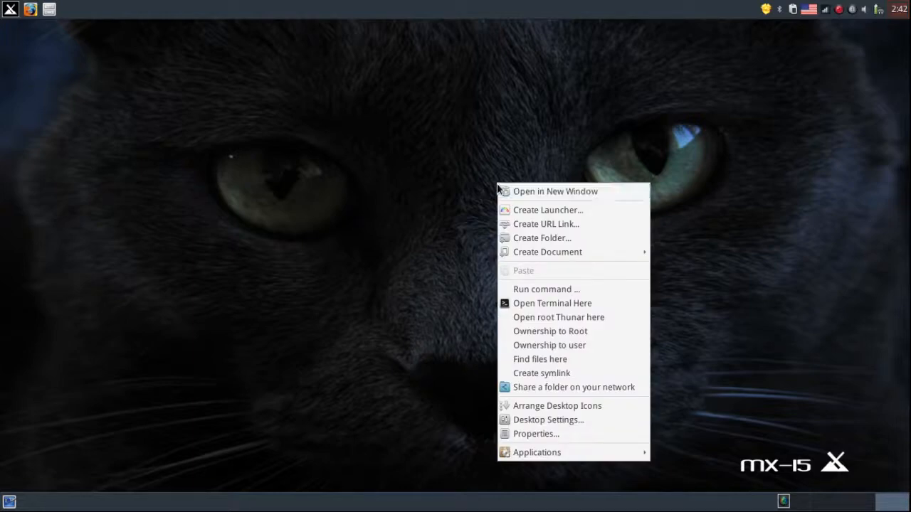
click(515, 420)
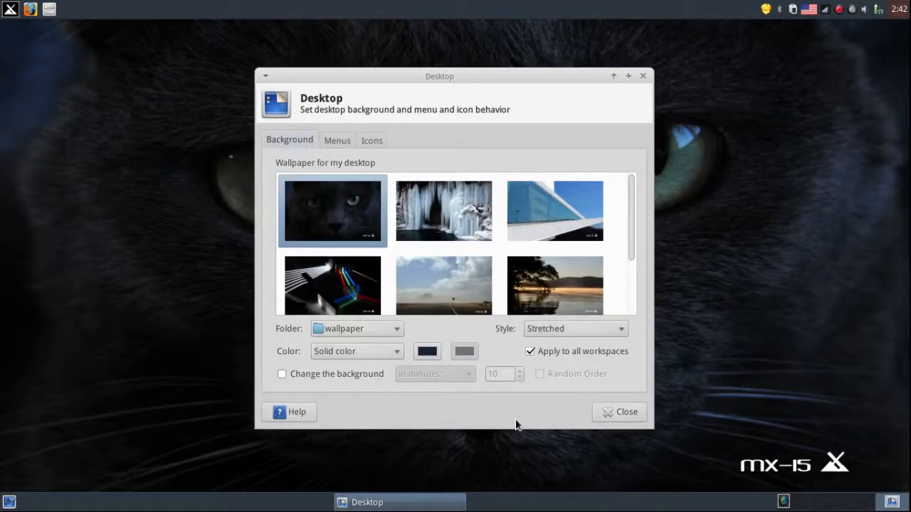
click(558, 296)
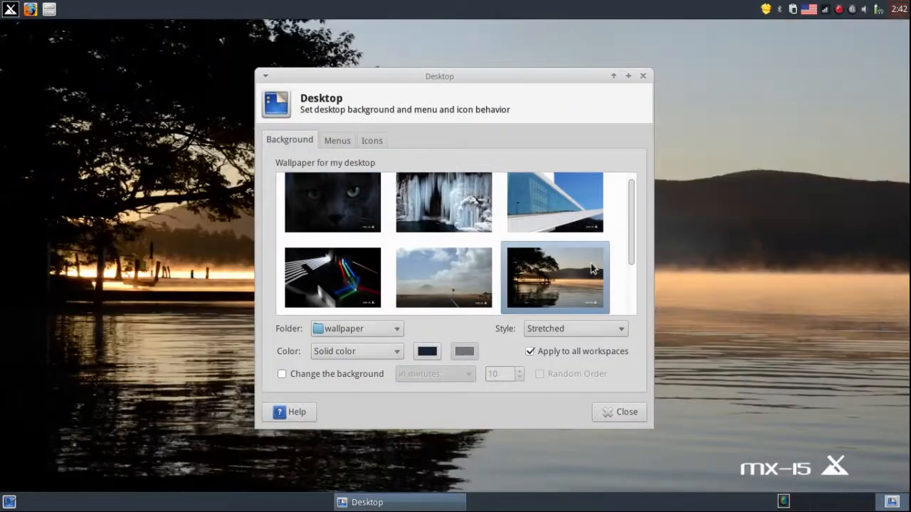
click(642, 77)
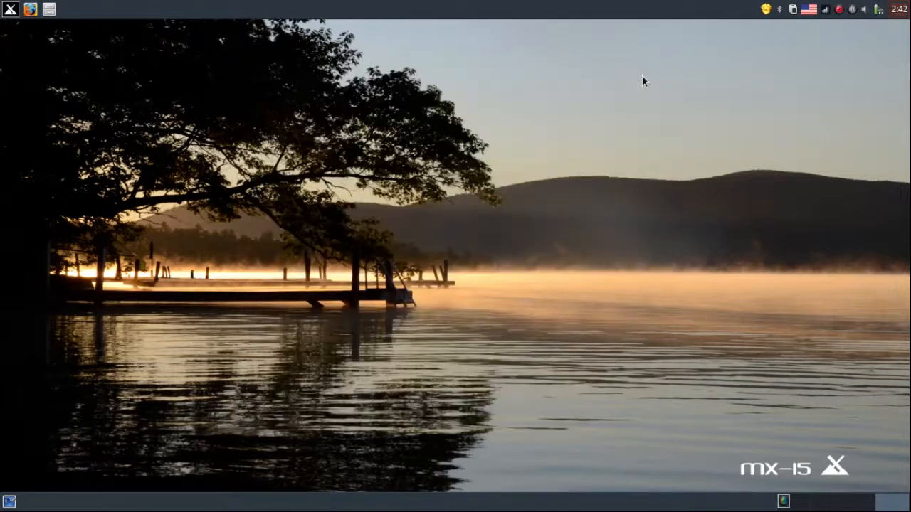